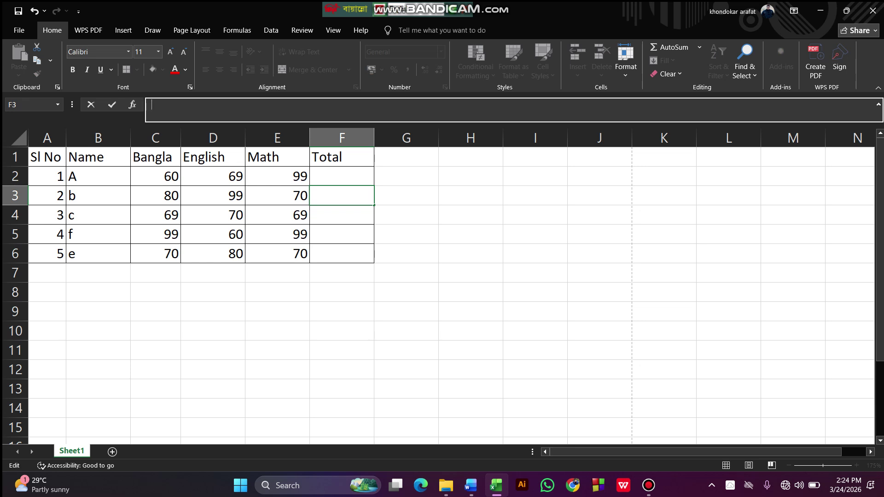
- Calculate student A's total in F2 with the formula =C2+D2+E2
left_click(342, 177)
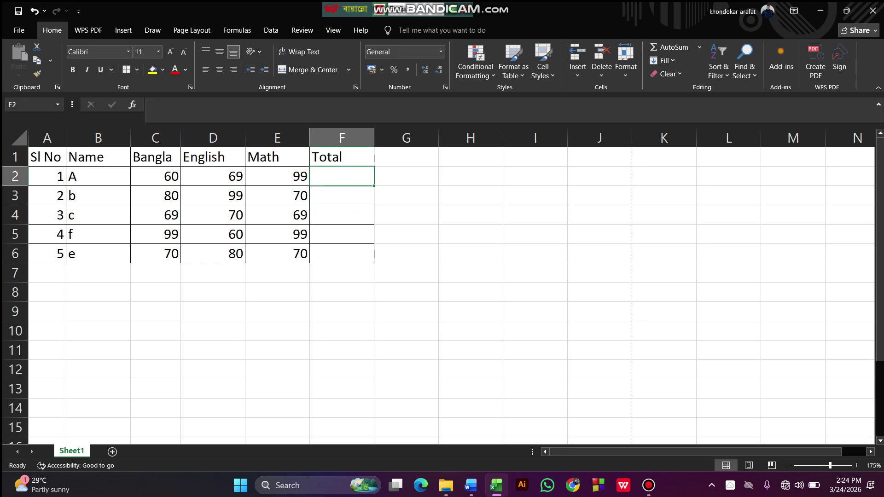
left_click(148, 105)
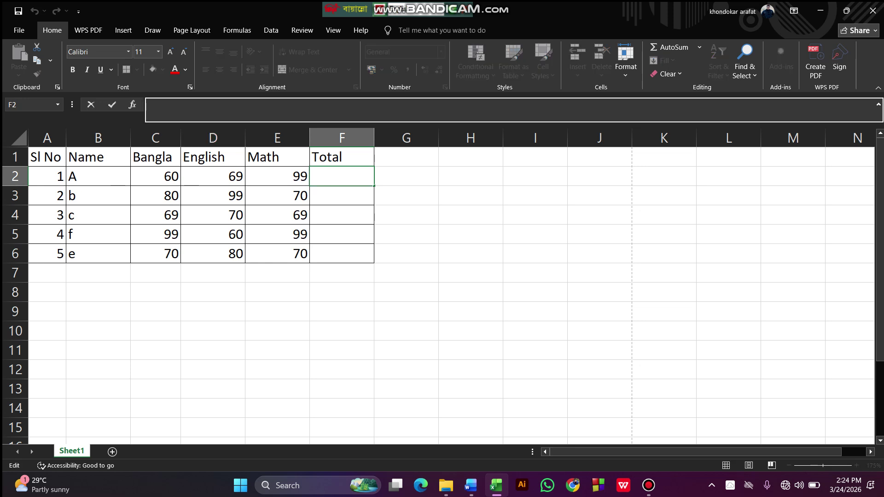
type("=")
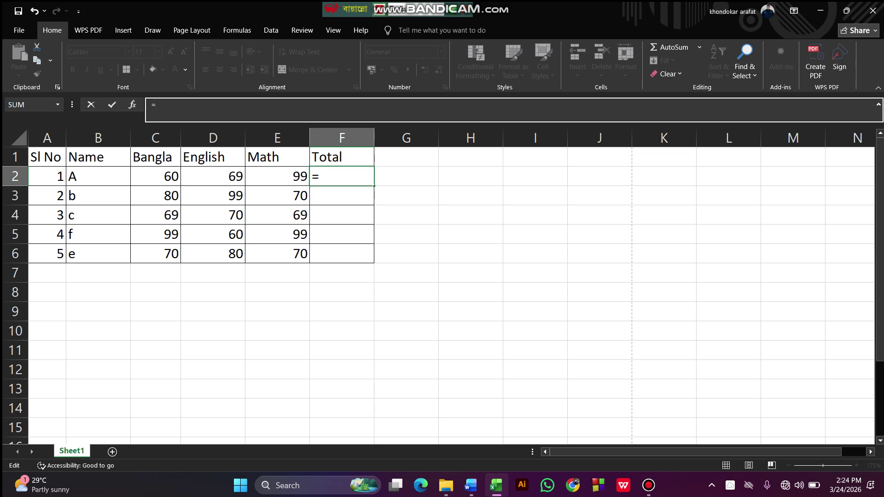
left_click(155, 176)
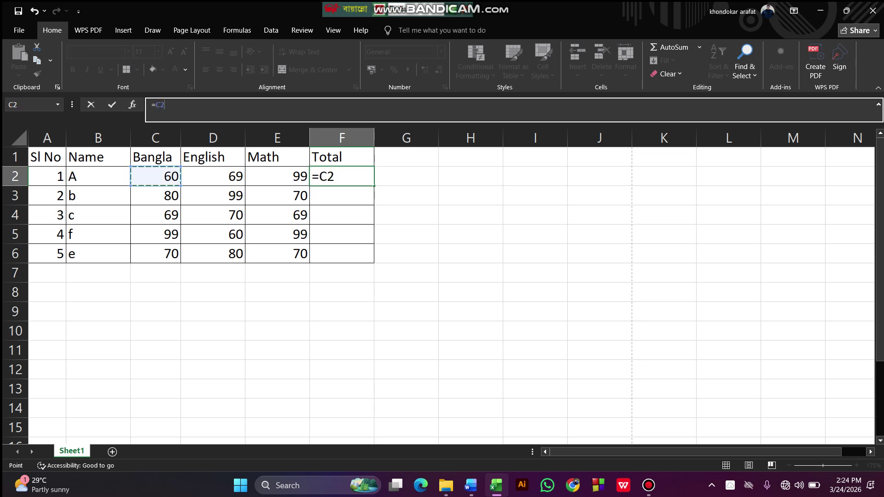
type("+")
left_click(212, 177)
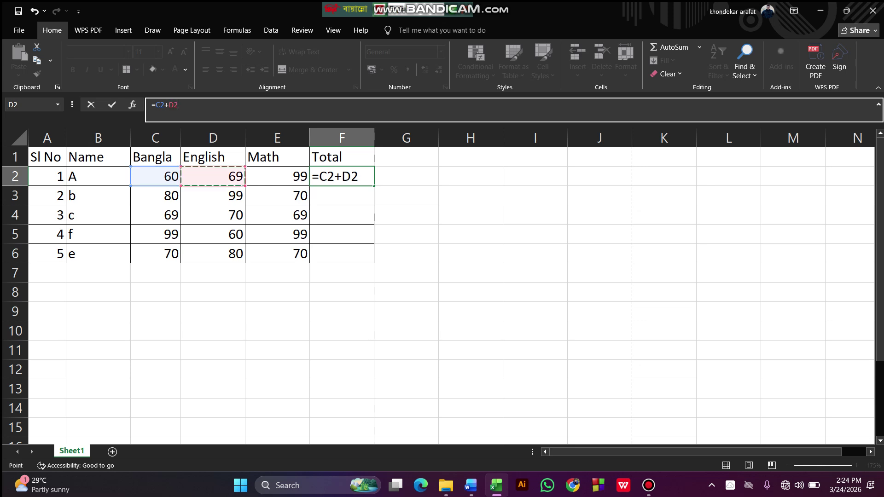
type("+")
left_click(277, 176)
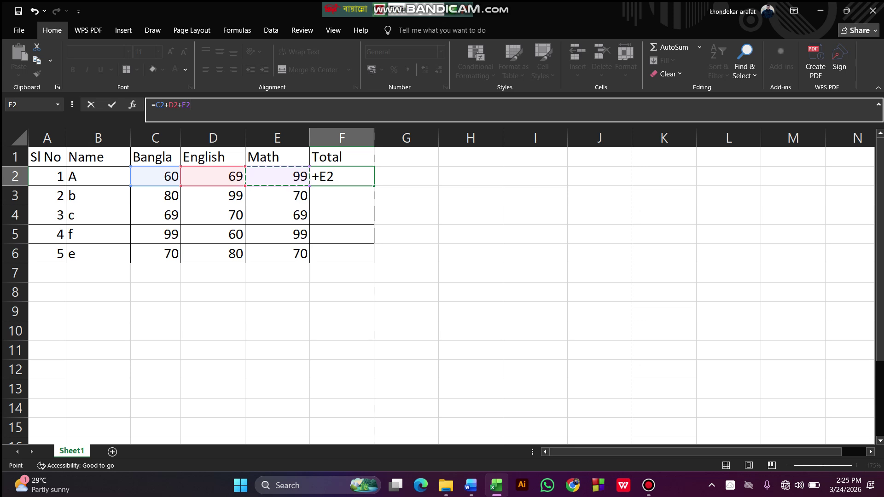
key("Return")
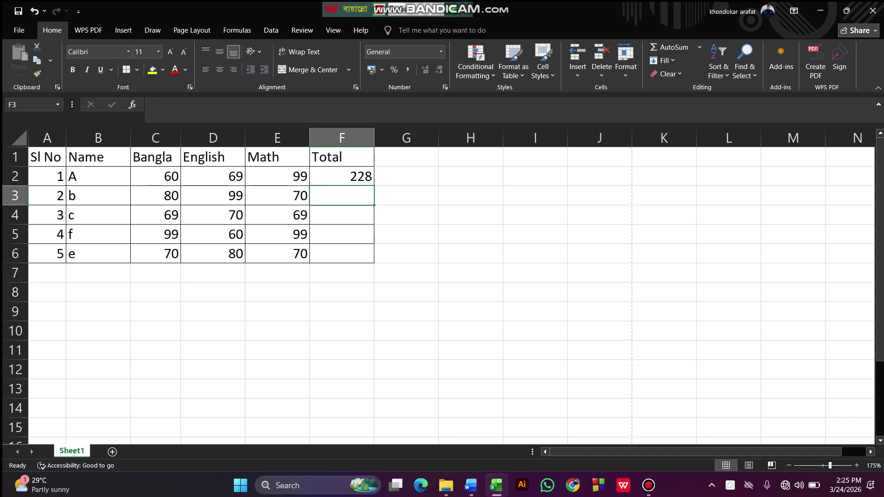
- Calculate student b's total in F3 with the formula =C3+D3+E3, and check the entered formula
type("=")
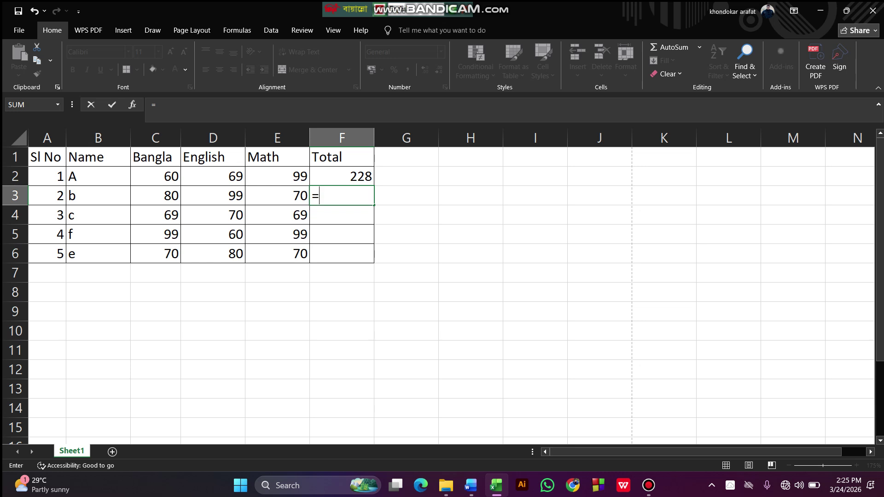
left_click(155, 195)
type("+")
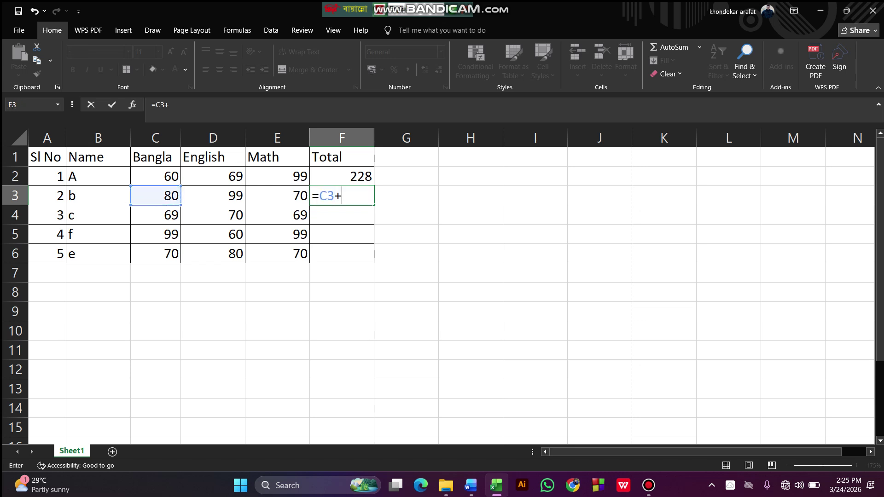
left_click(213, 196)
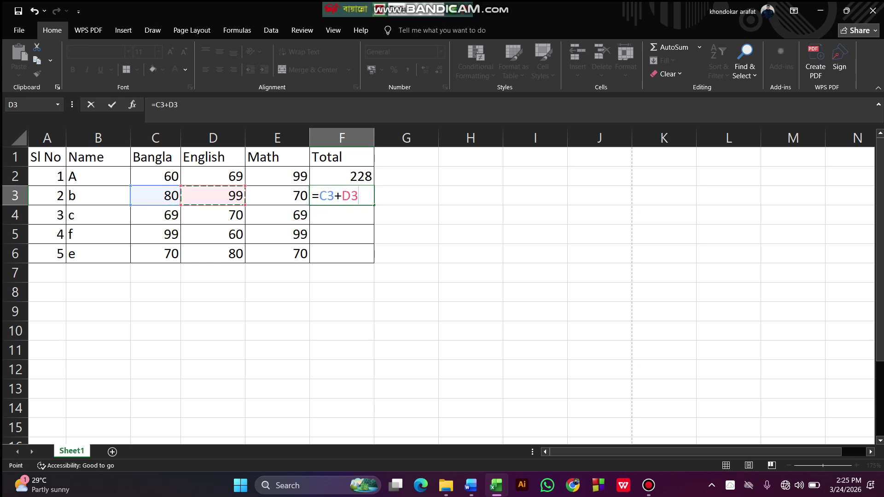
type("+")
key("Left")
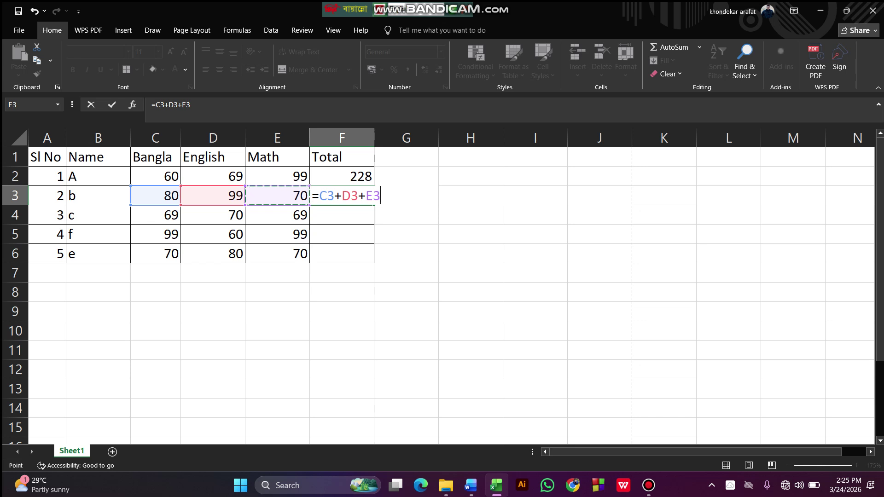
key("Return")
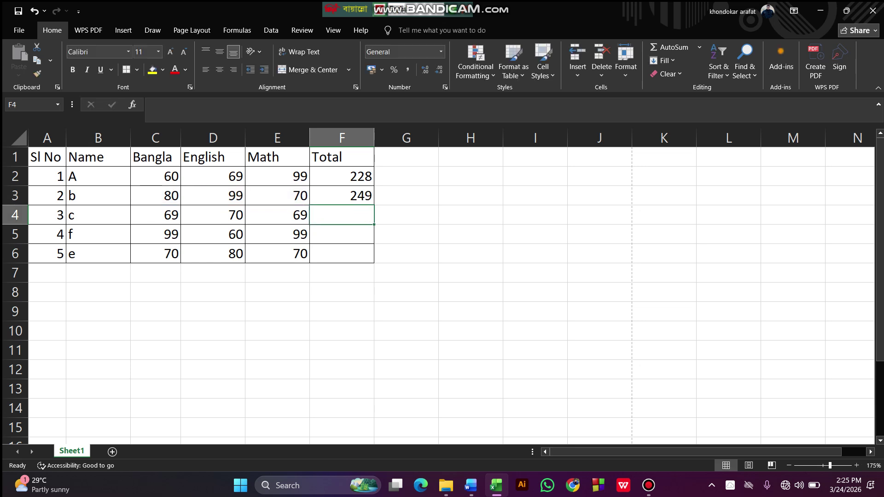
left_click(341, 196)
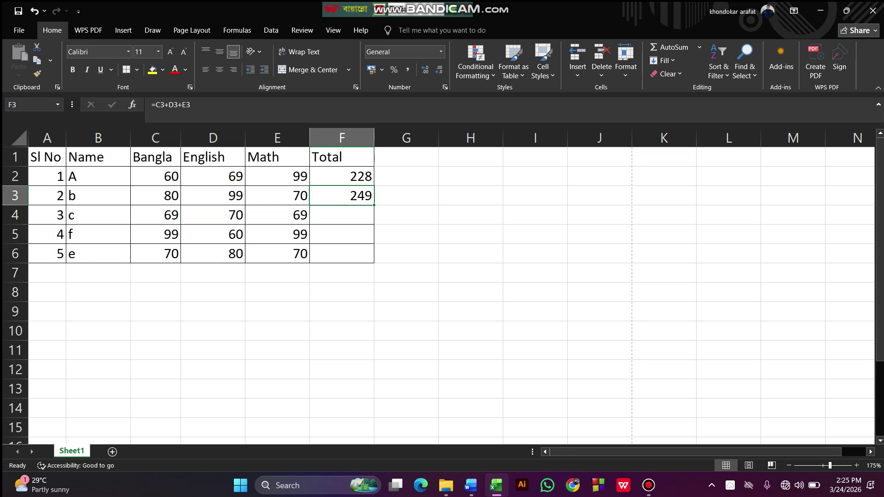
- Calculate student c's total in F4 with the function =SUM(C4:E4)
left_click(341, 215)
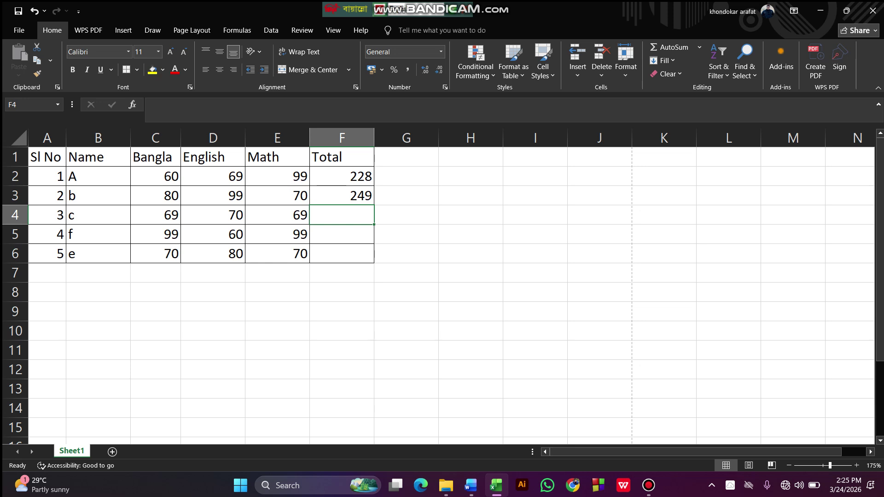
type("=")
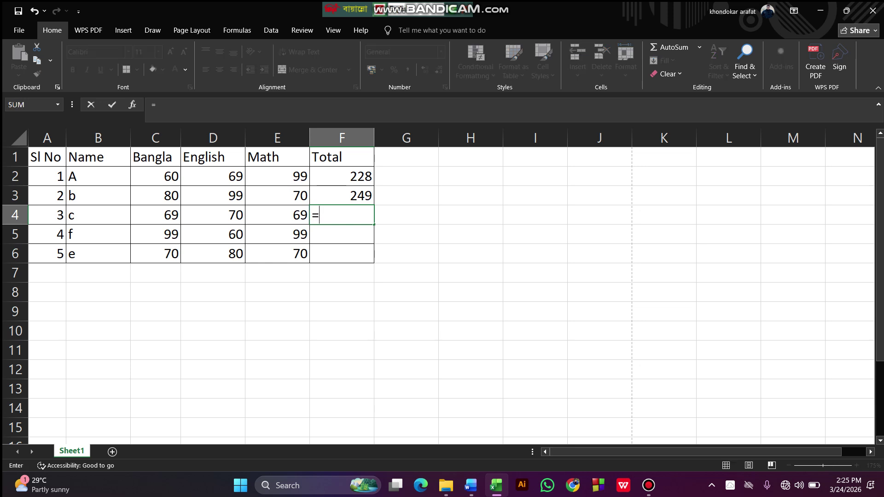
type("sum")
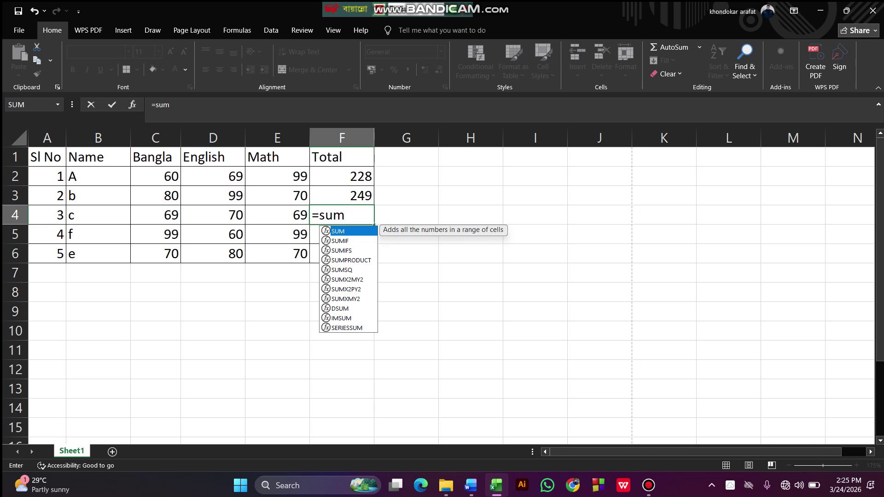
key("Tab")
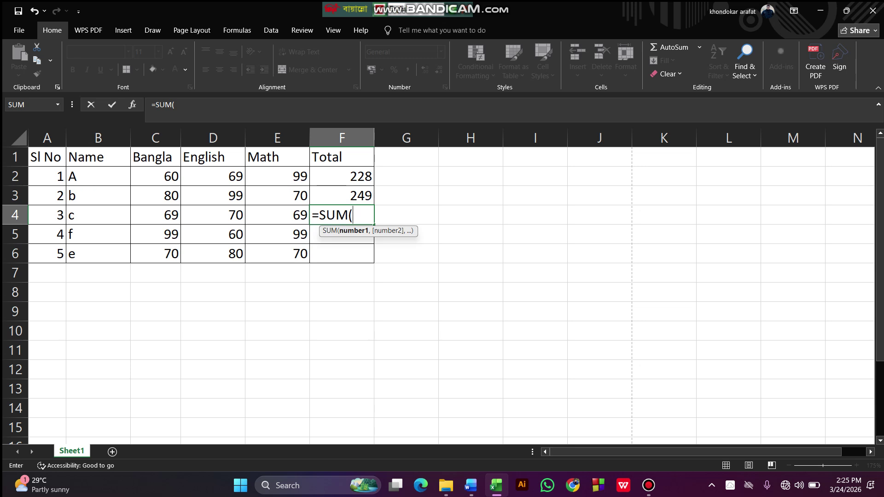
left_click(155, 215)
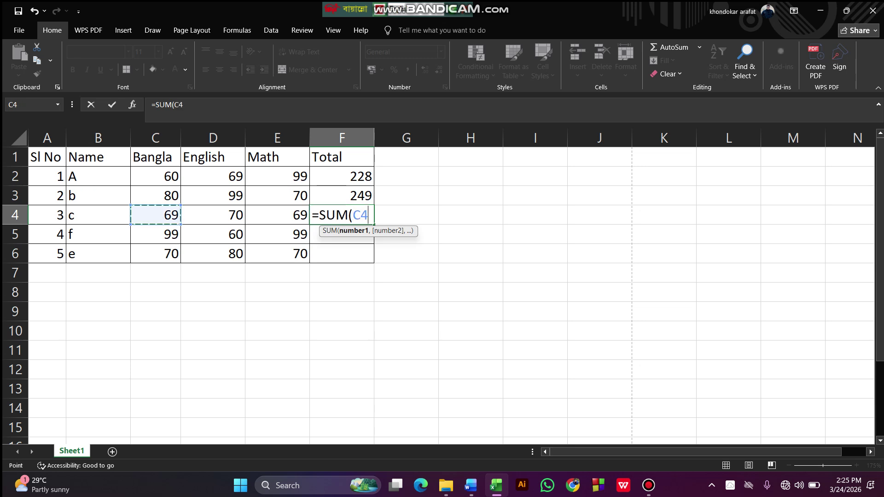
left_click_drag(155, 215, 295, 218)
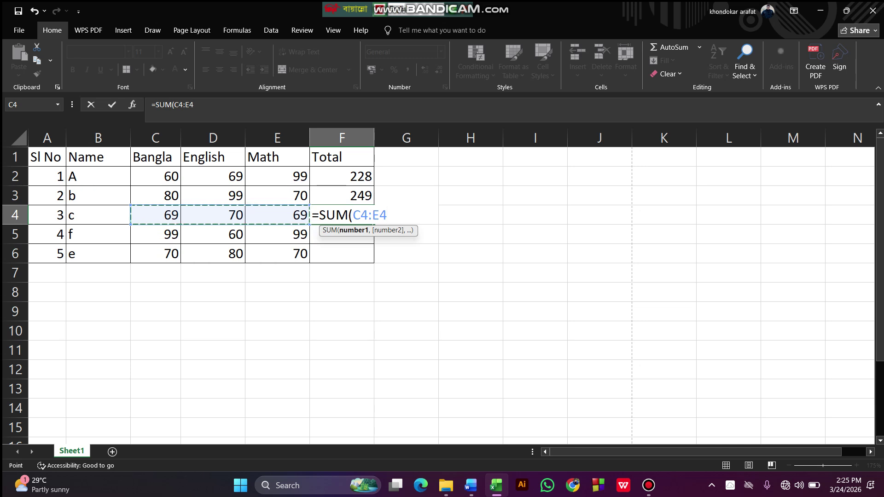
type(")")
key("Return")
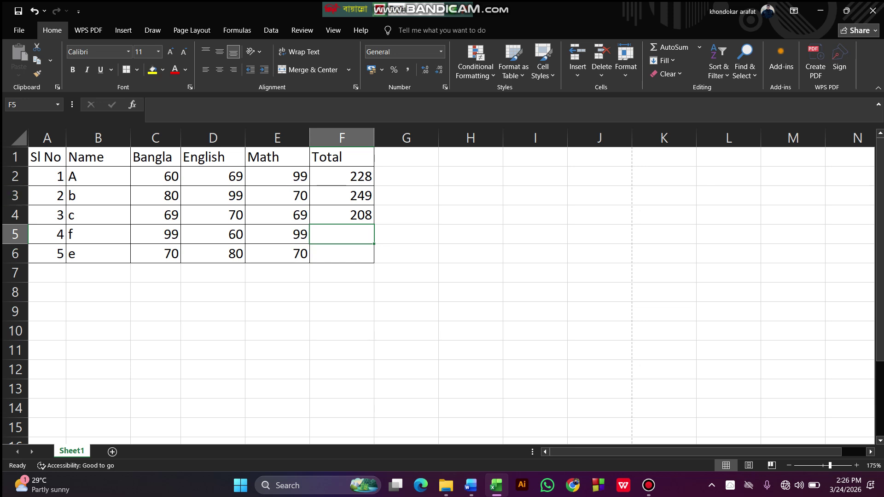
- Clear the totals in cells F3 and F4
left_click(155, 234)
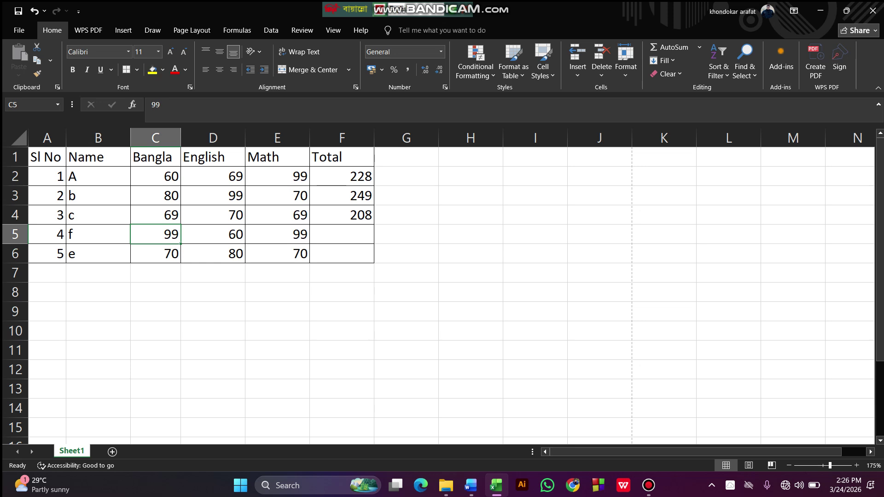
left_click_drag(341, 196, 341, 215)
key("Delete")
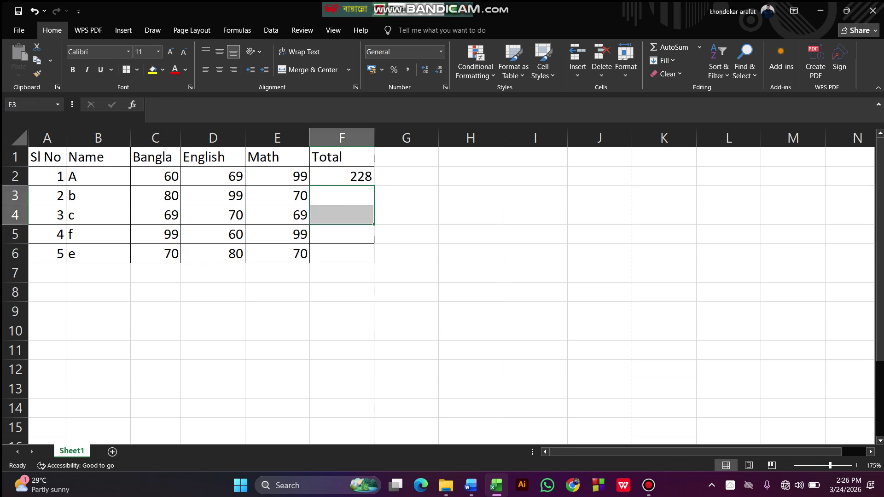
- Fill the total formula from F2 down through F6 for the remaining students
left_click(342, 311)
left_click(341, 176)
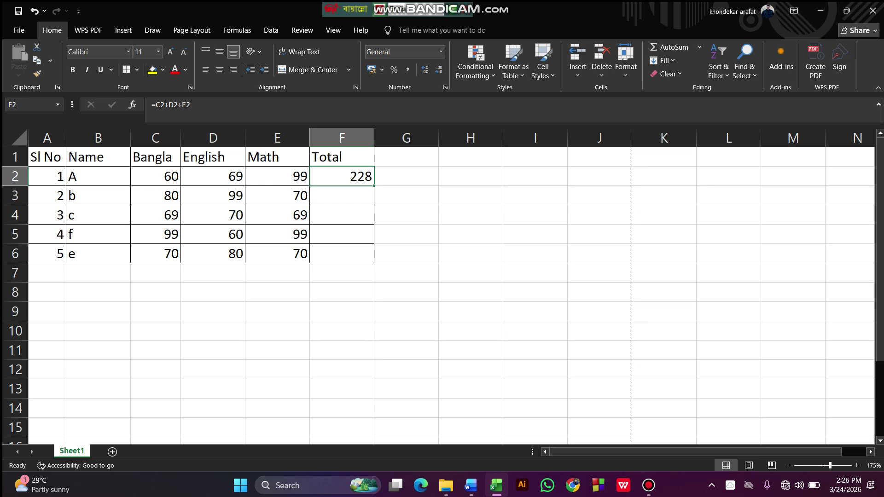
left_click_drag(374, 185, 364, 254)
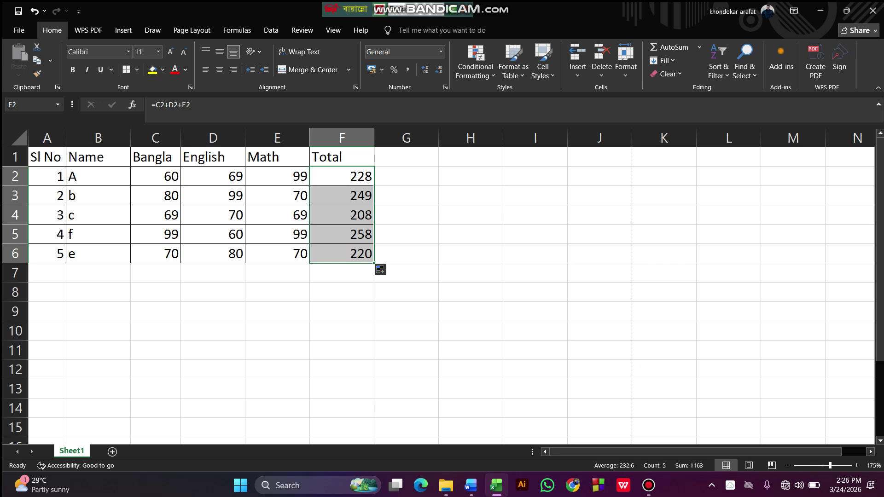
- Clear the English marks of students f and c in cells D5 and D4
left_click(212, 235)
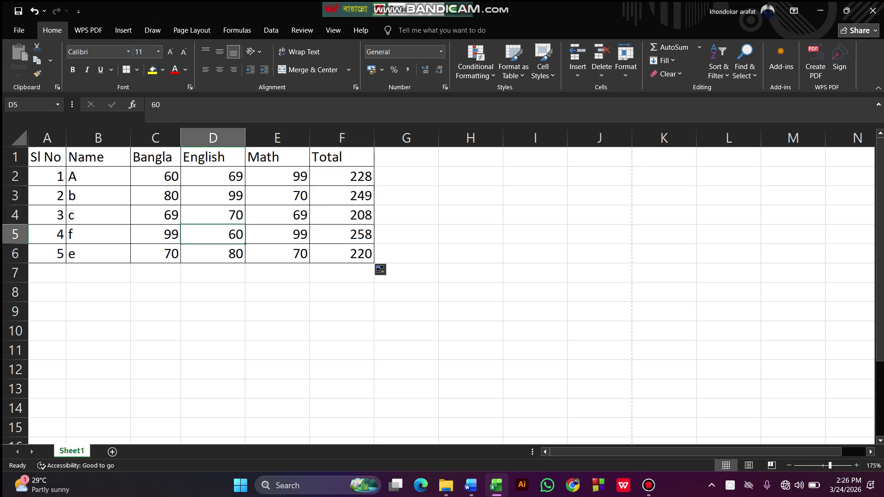
key("BackSpace")
key("Return")
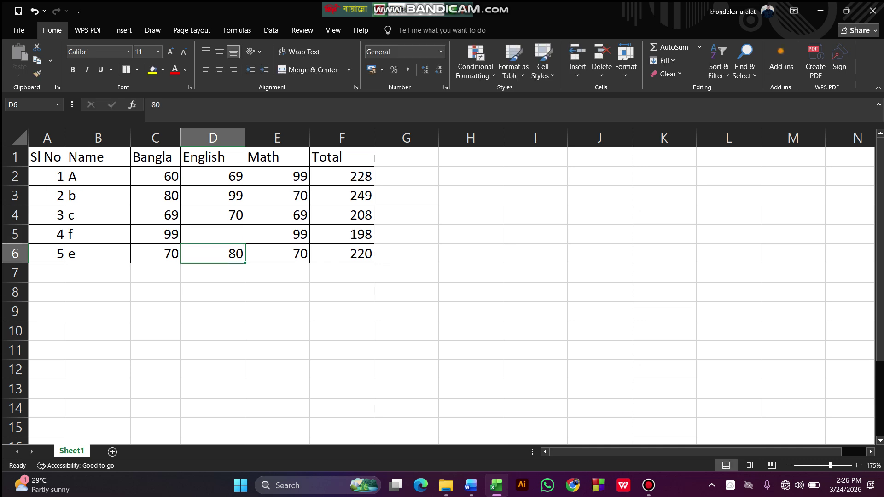
left_click(213, 215)
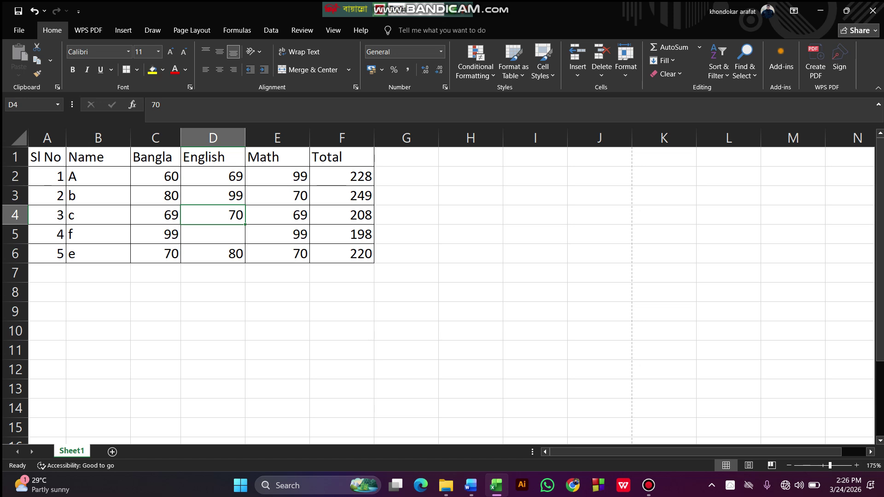
left_click(213, 234)
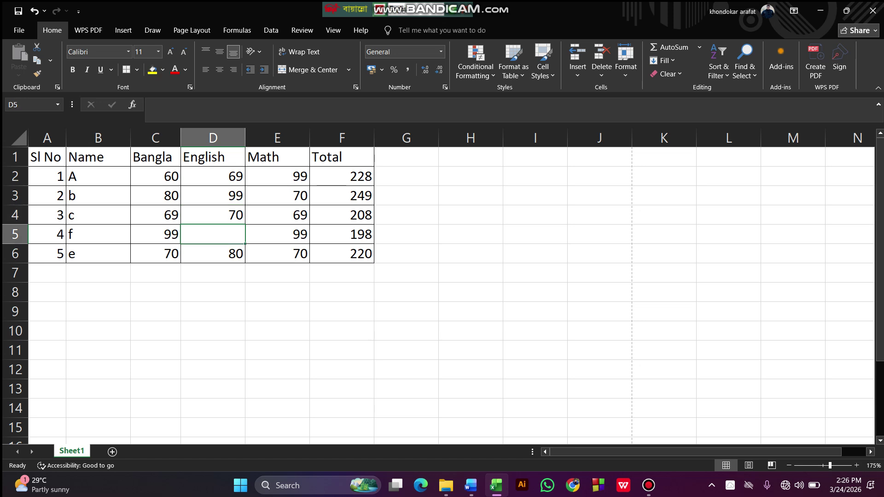
left_click(213, 215)
key("BackSpace")
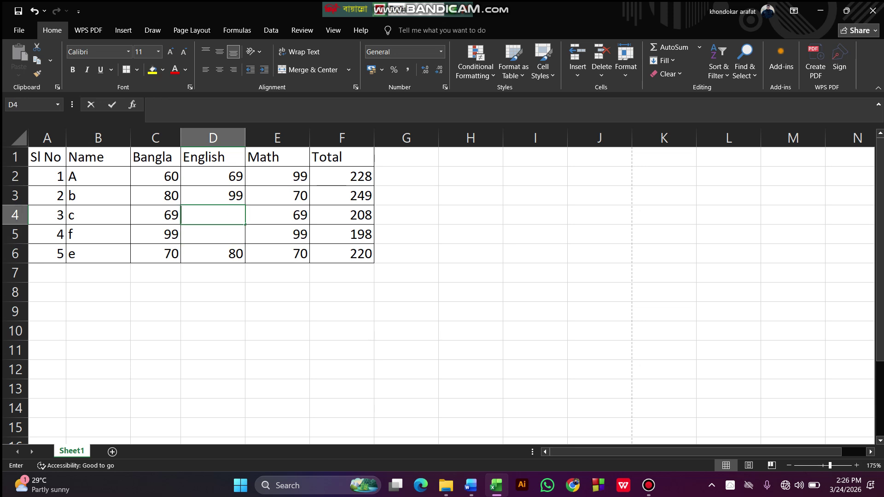
key("Return")
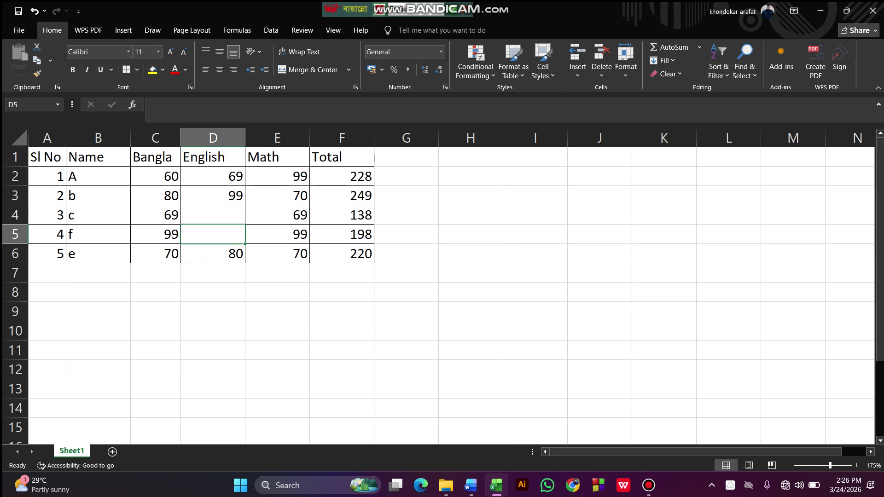
- Undo both deletions of the English marks in D4 and D5, and select an empty cell below the table
key("ctrl+z")
key("ctrl+z")
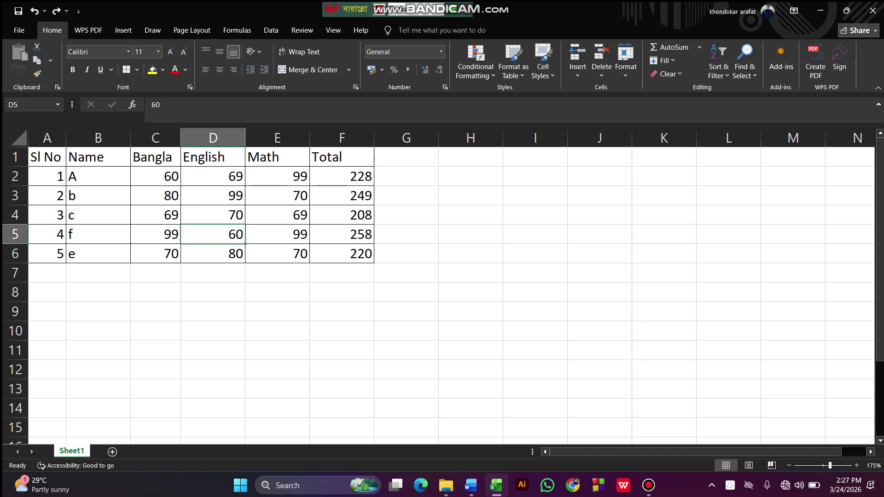
left_click(156, 311)
- Switch to the Word document Excel Sheet PDF.docx and examine the subtraction example with its salary and expenditure table and formula
key("alt+Tab")
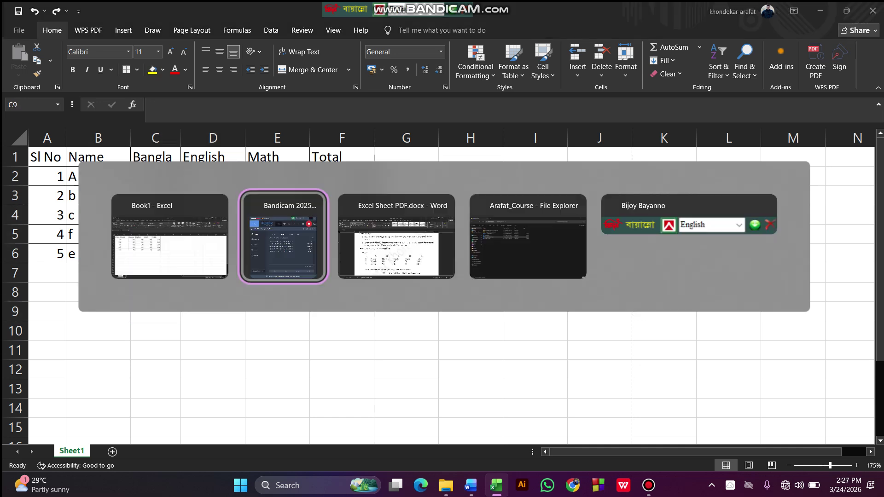
key("alt+Tab")
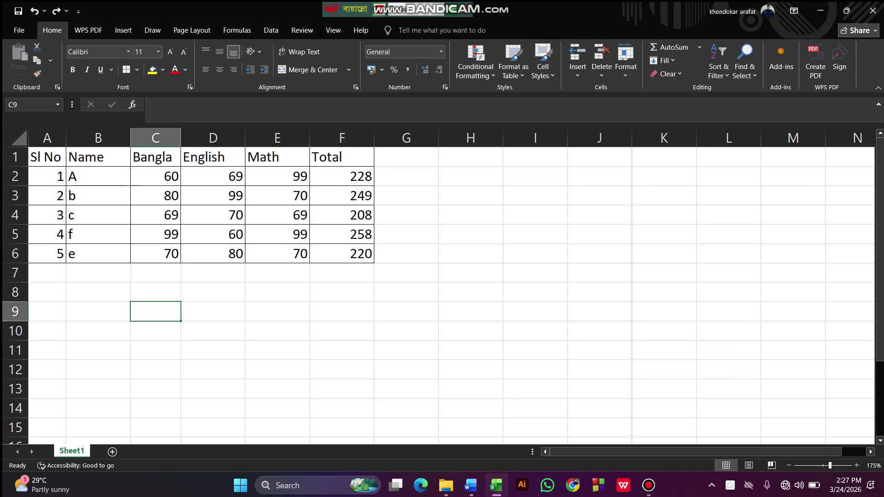
key("alt+Tab")
key("Tab")
scroll(446, 285, "down", 4)
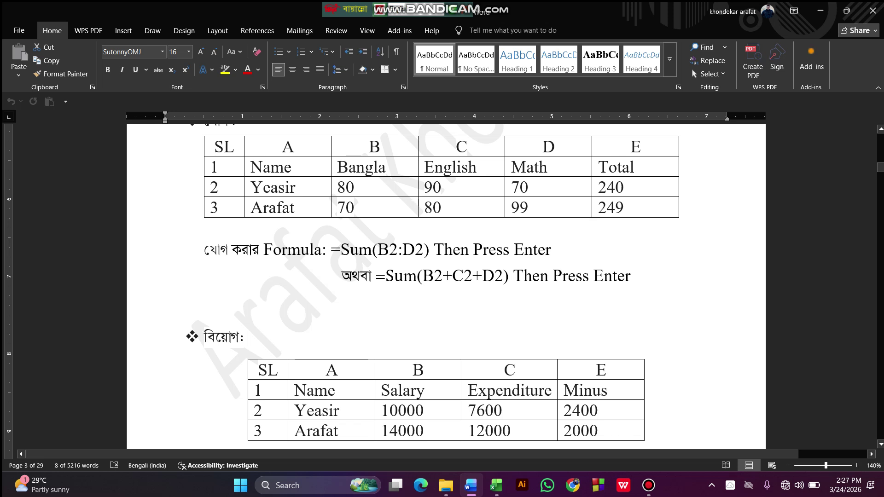
scroll(446, 322, "down", 4)
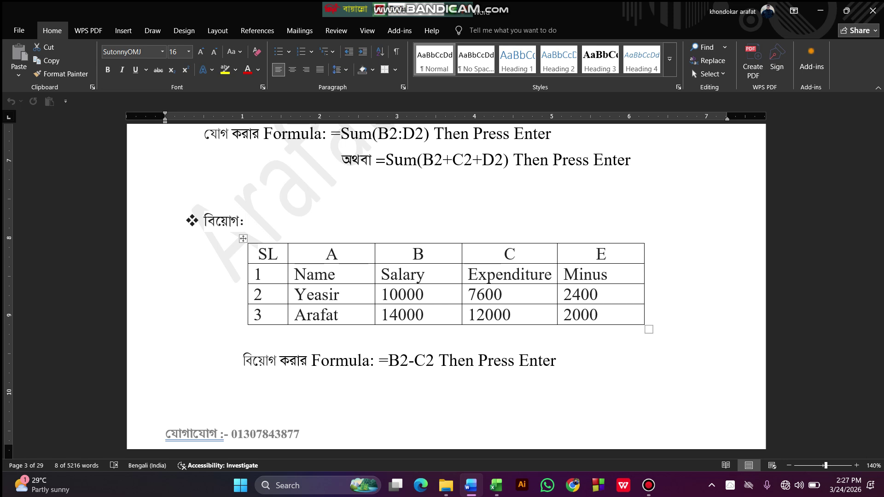
- Switch back to the Excel workbook and copy the marks table range A1:D6 to a new table starting at E10
key("alt+Tab")
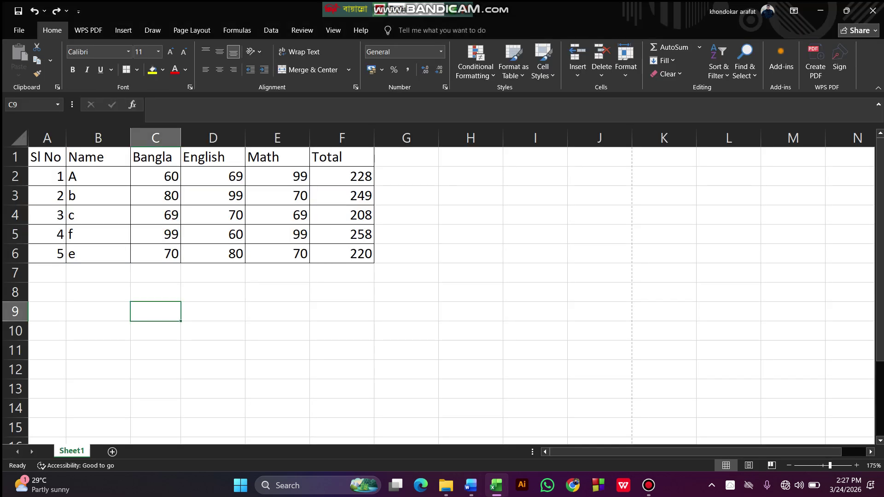
left_click_drag(46, 156, 212, 253)
key("ctrl+c")
left_click(277, 331)
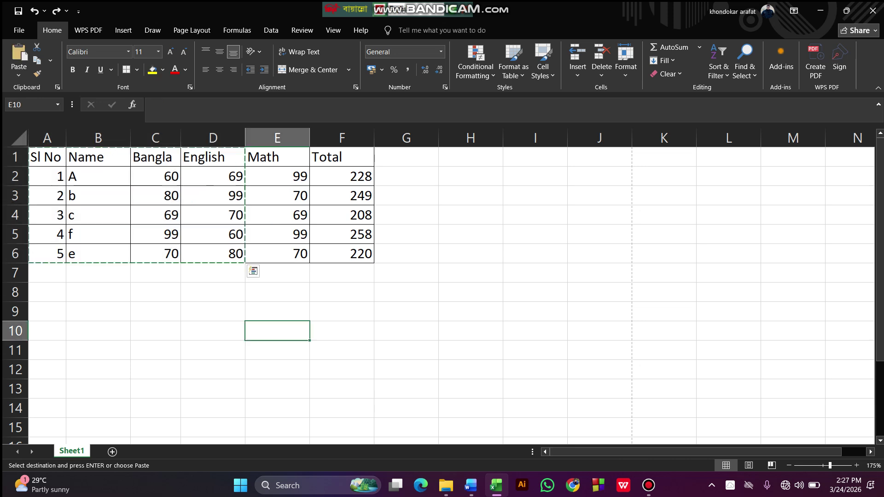
key("ctrl+v")
scroll(442, 290, "down", 1)
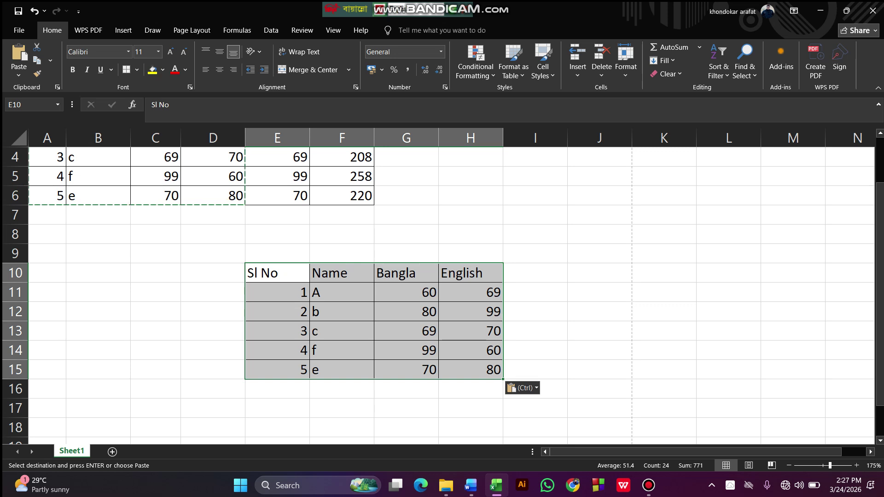
- Replace the Bangla header in G10 of the copied table with Total Income and wrap its text
left_click(406, 273)
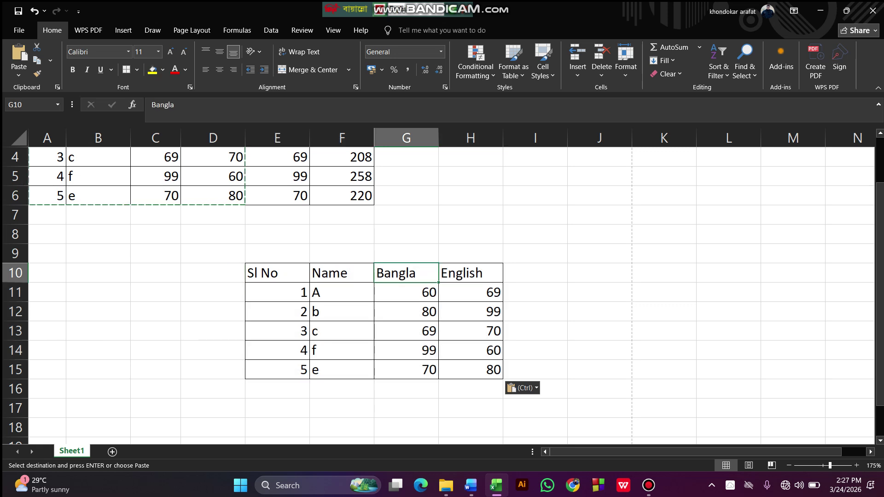
key("BackSpace")
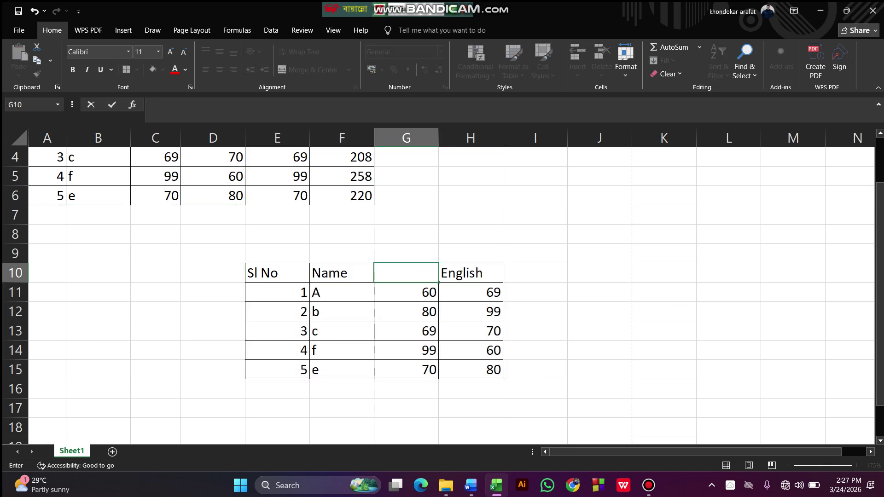
type("TOTALI")
key("BackSpace")
key("BackSpace")
key("BackSpace")
key("BackSpace")
key("BackSpace")
type("otal")
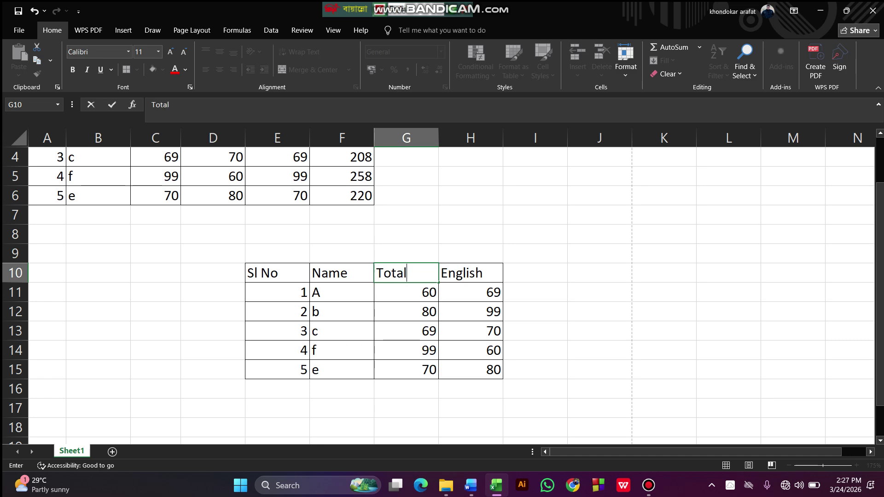
type(" Income")
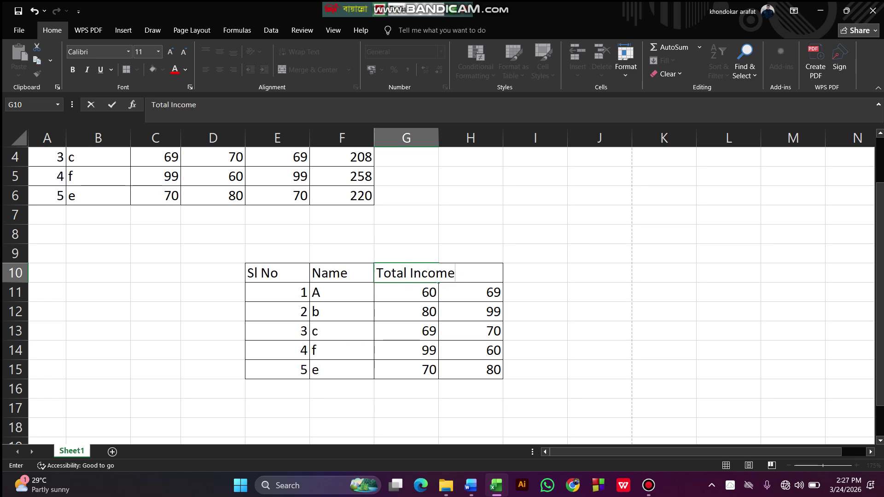
left_click(406, 176)
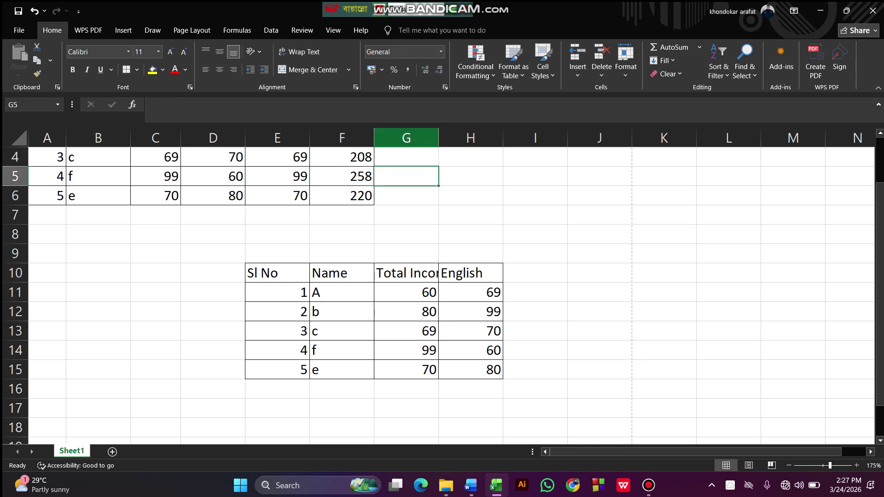
left_click(405, 273)
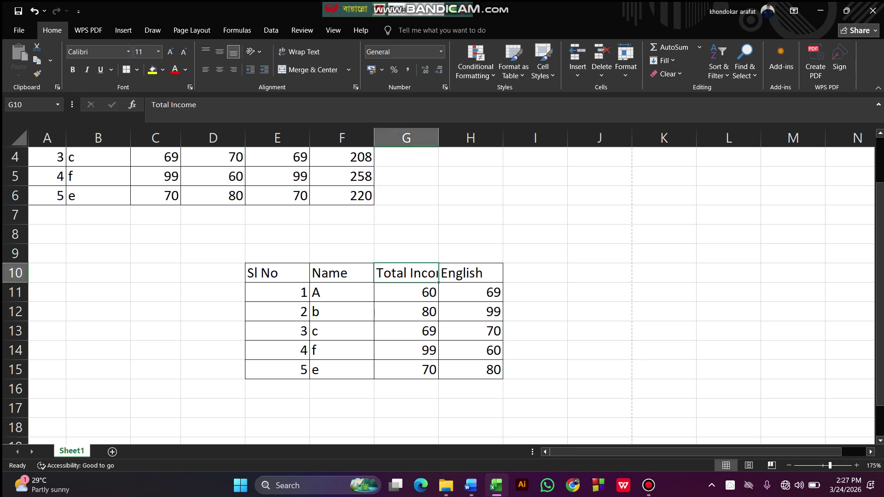
left_click(299, 52)
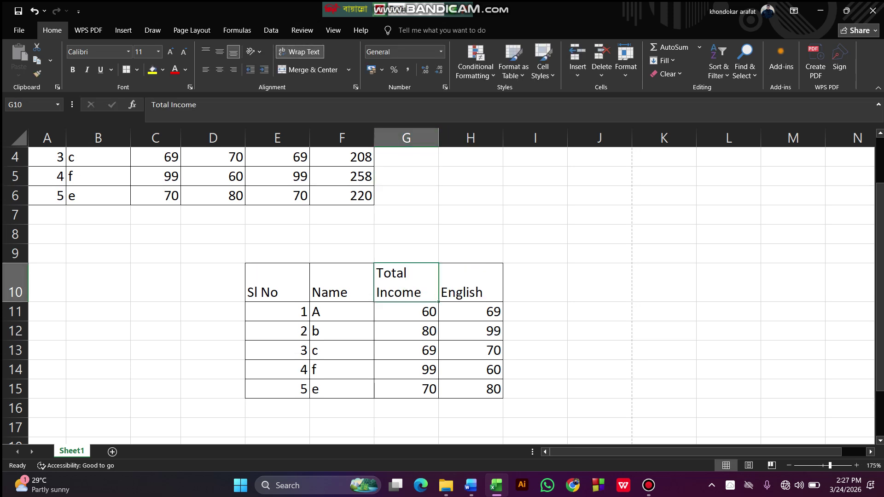
- Replace the English header in H10 with Total Cost and widen column H slightly to fit it
left_click(470, 282)
key("BackSpace")
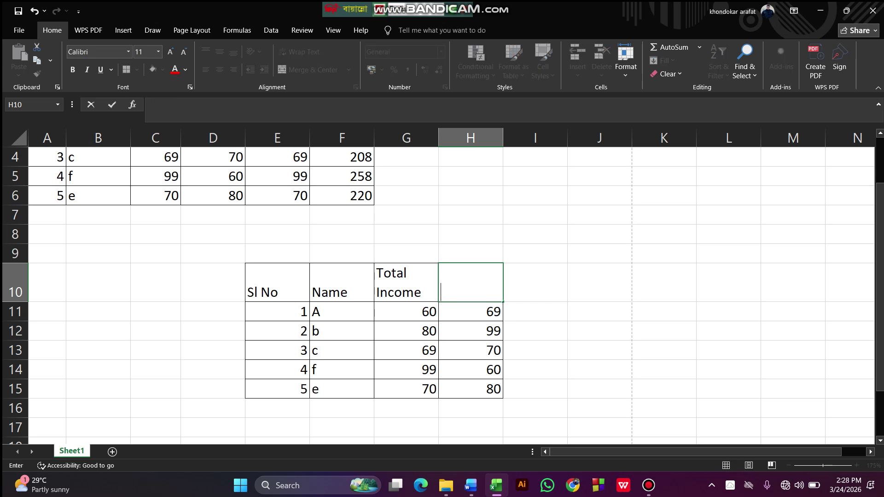
type("Total Co")
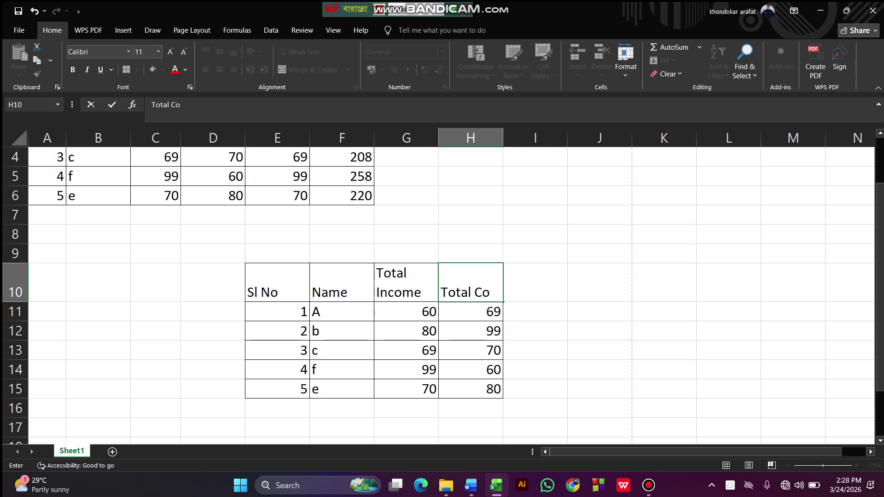
type("st")
left_click(471, 196)
left_click_drag(503, 138, 505, 138)
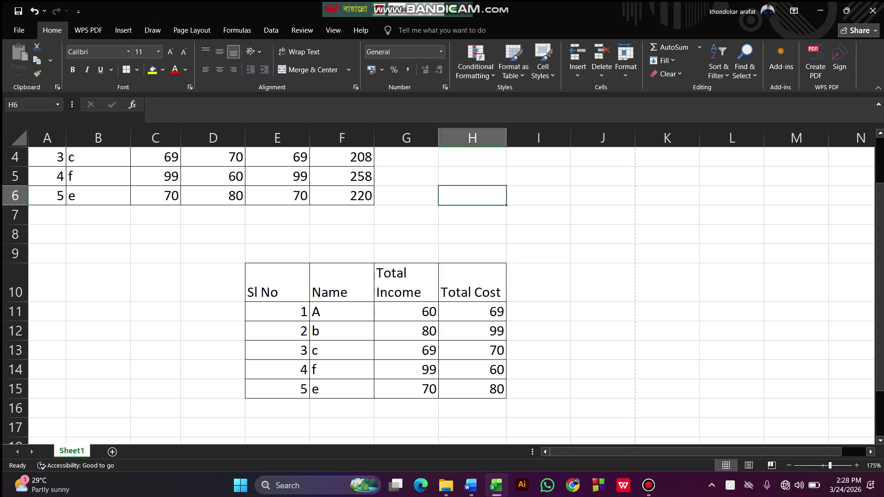
- Enter the Total Income values 9501, 10000, 50000, 36920 and 456980 in cells G11 to G15
left_click(406, 311)
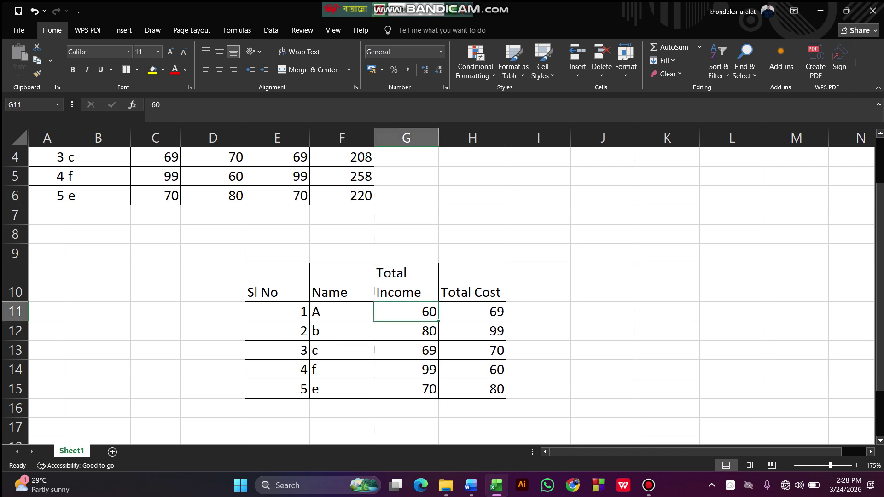
type("1")
key("BackSpace")
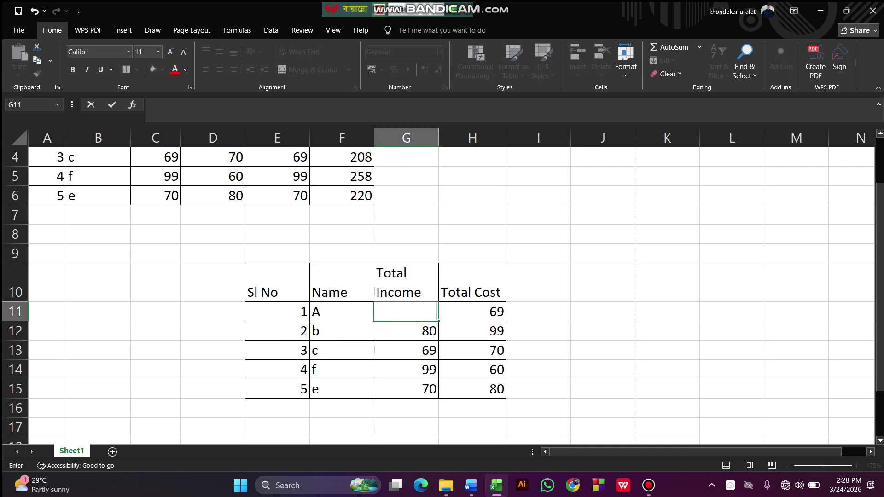
type("9501")
key("Return")
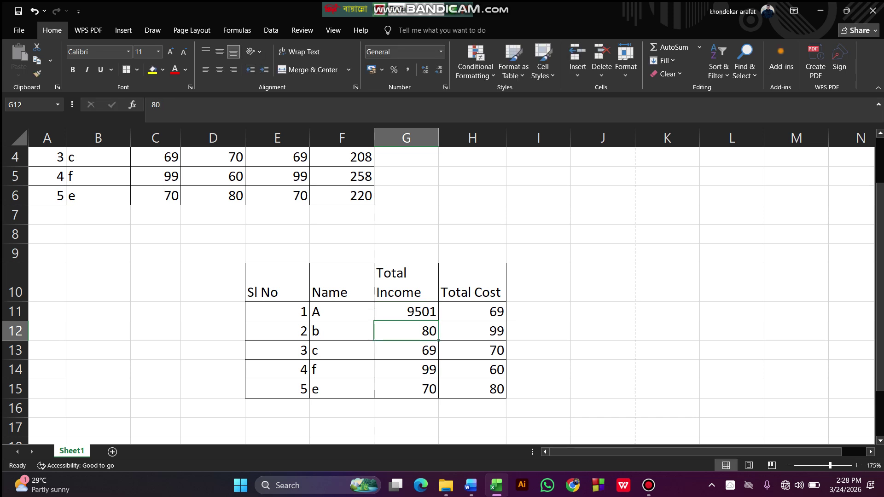
type("10000")
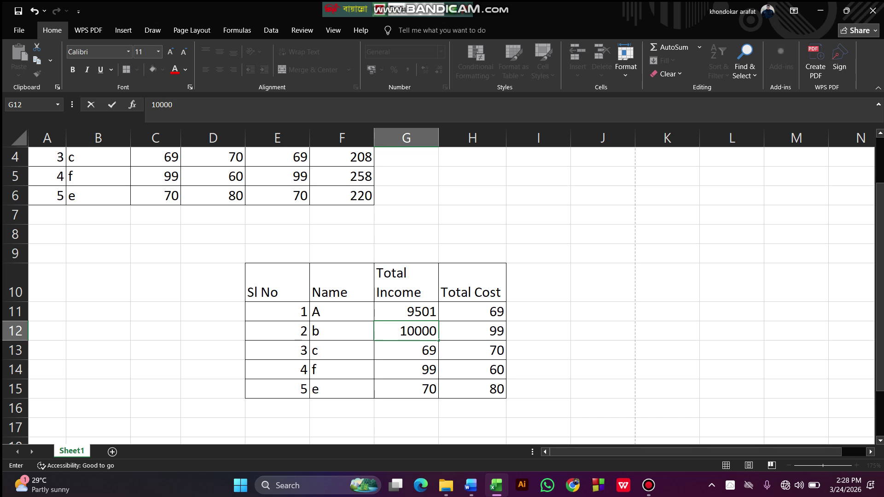
key("Return")
type("50000")
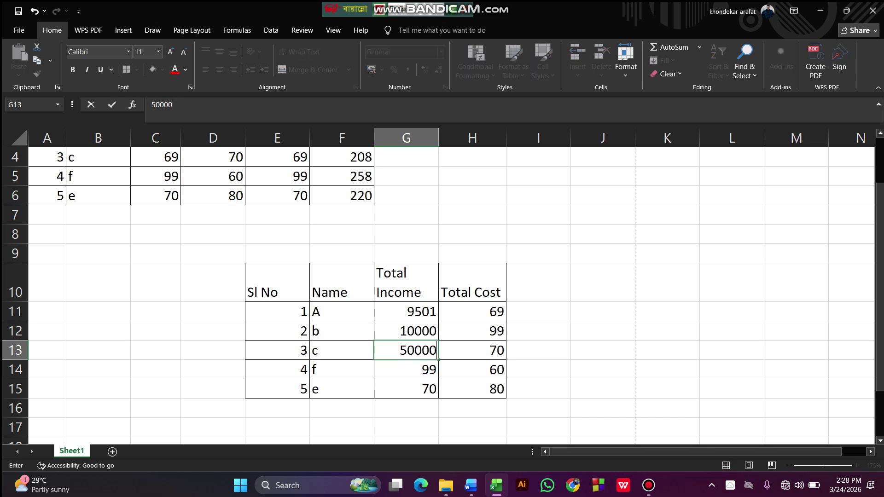
key("Return")
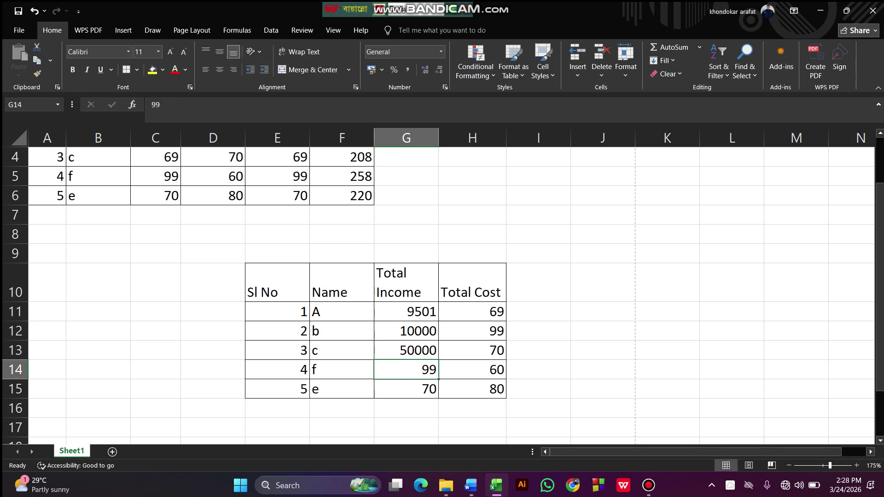
type("36920")
key("Return")
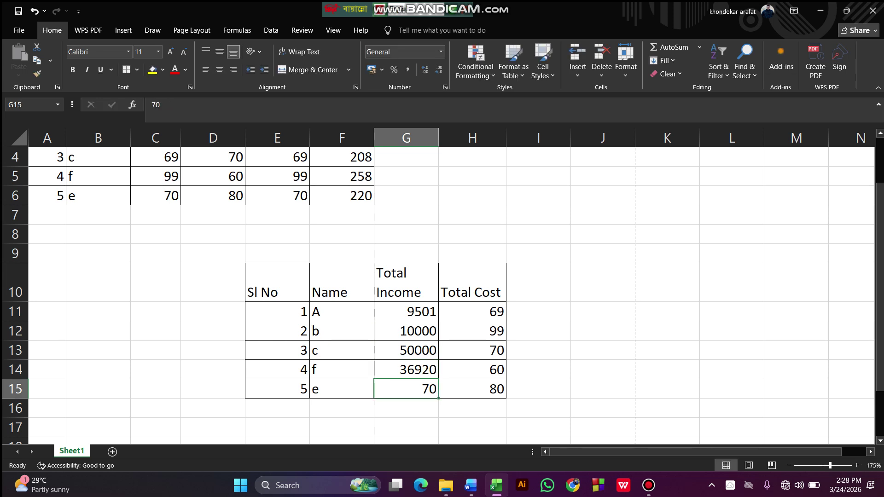
type("456980")
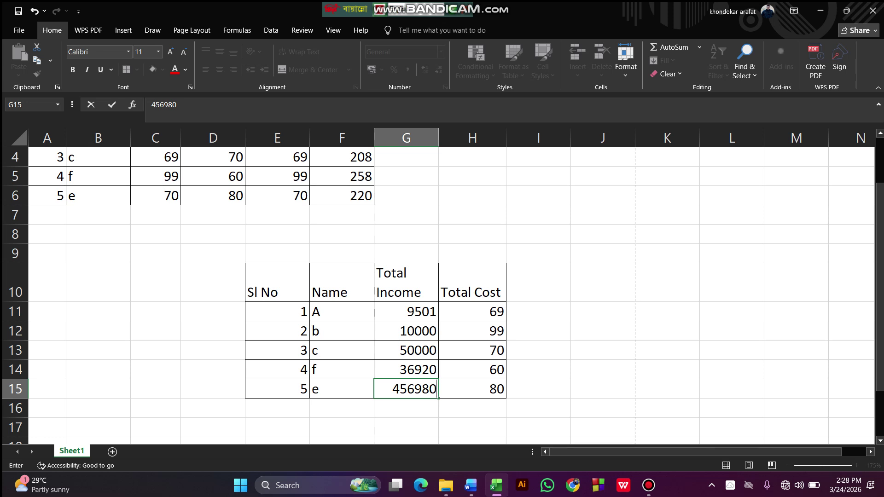
- Enter the Total Cost values 8500, 9365 and 45678 for A, b and c in cells H11 to H13
left_click(472, 311)
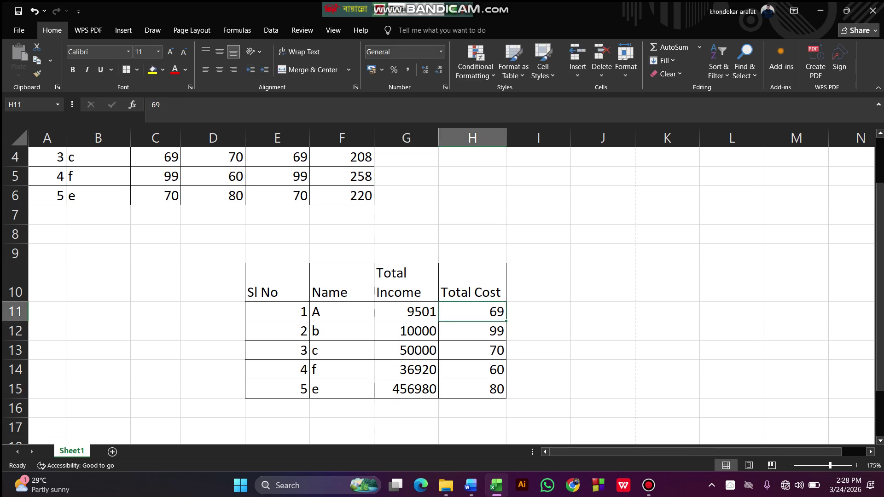
type("8500")
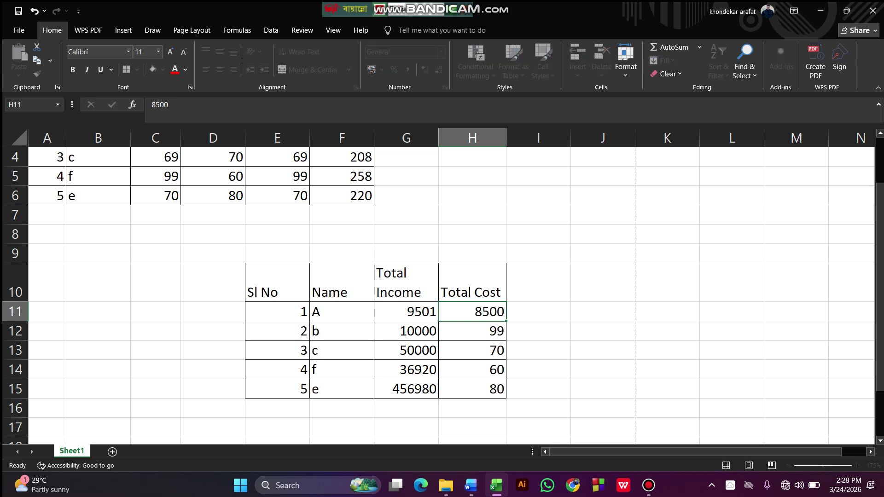
key("Return")
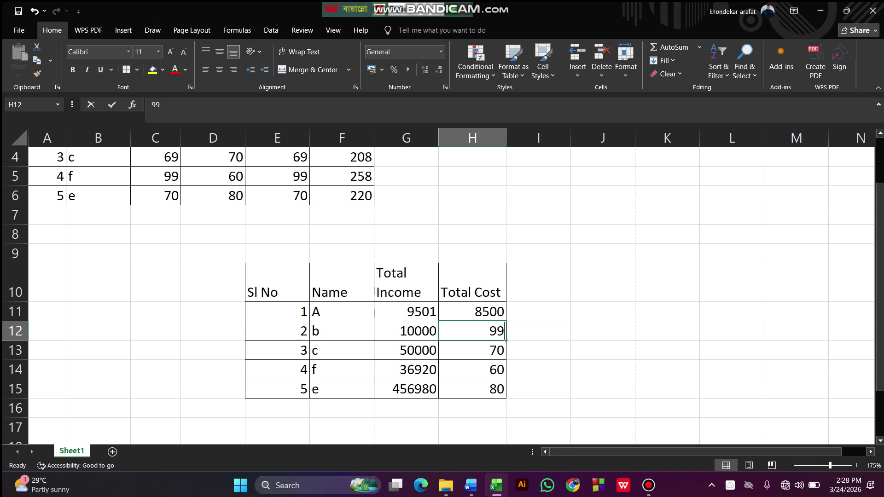
type("9365")
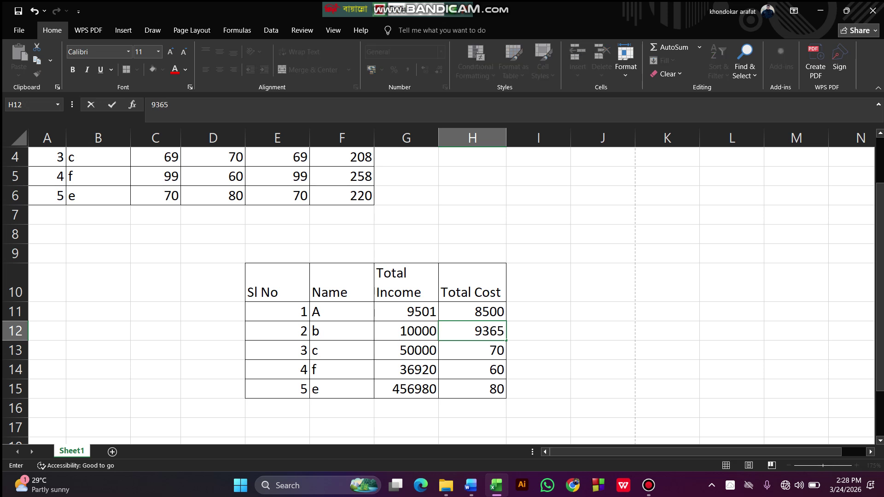
type(".")
key("BackSpace")
key("Return")
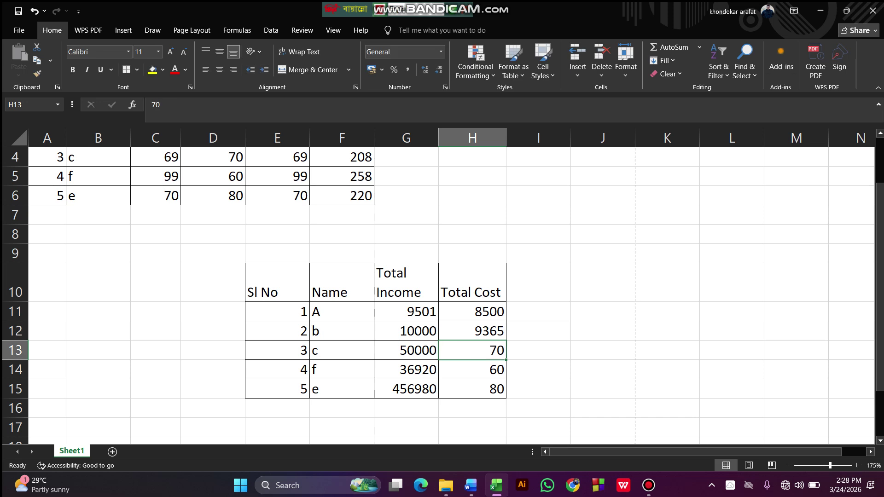
type("456789")
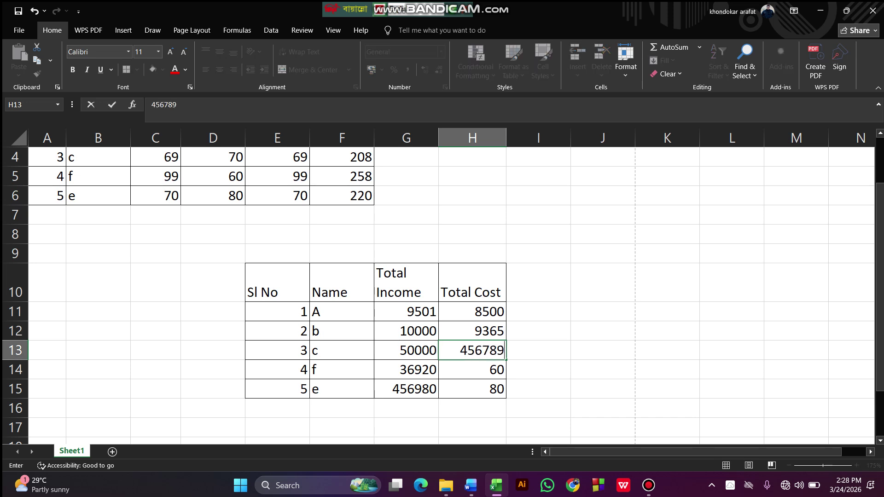
key("BackSpace")
key("Return")
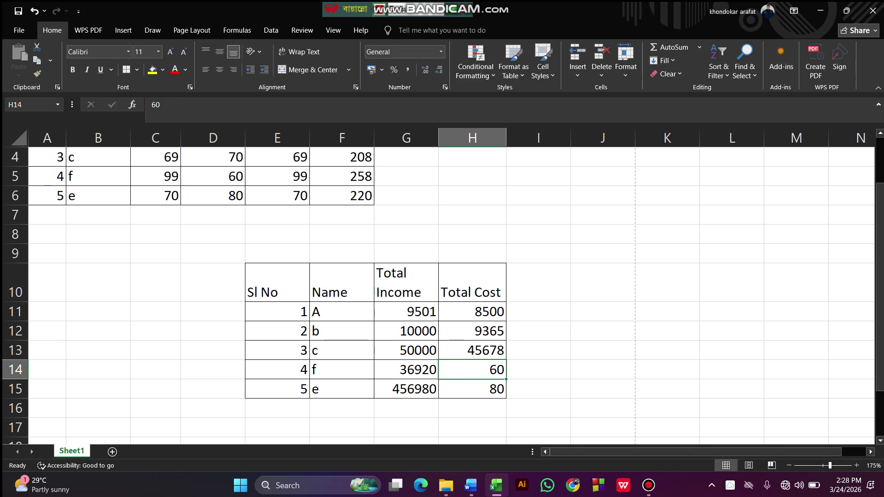
- Enter Total Cost values 30060 for f in H14 and 40580 for e in H15, and select the empty header cell I10
type("3006")
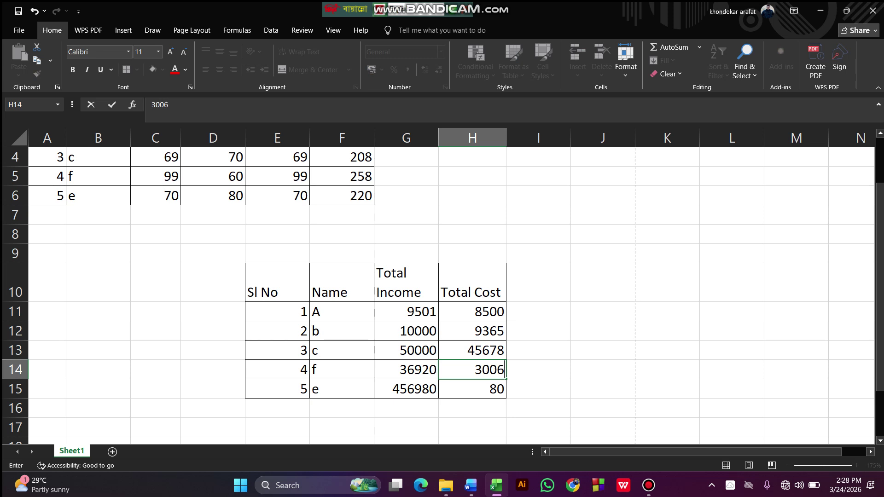
key("Return")
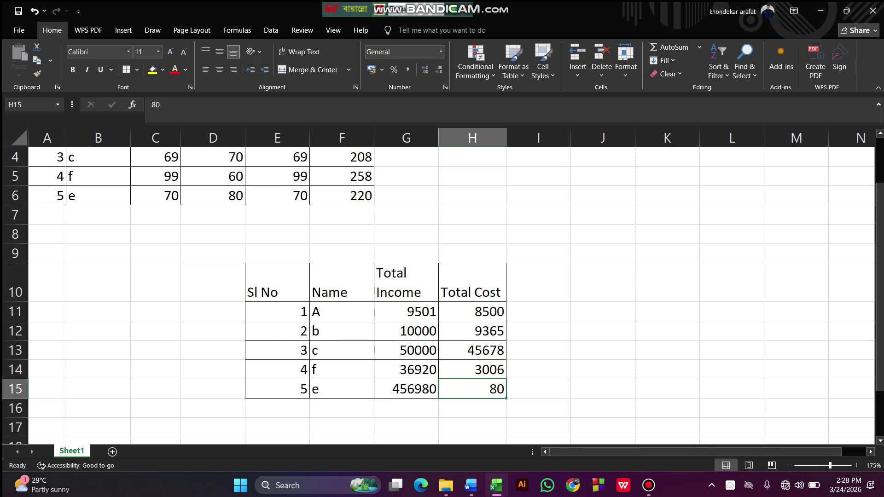
key("Up")
key("F2")
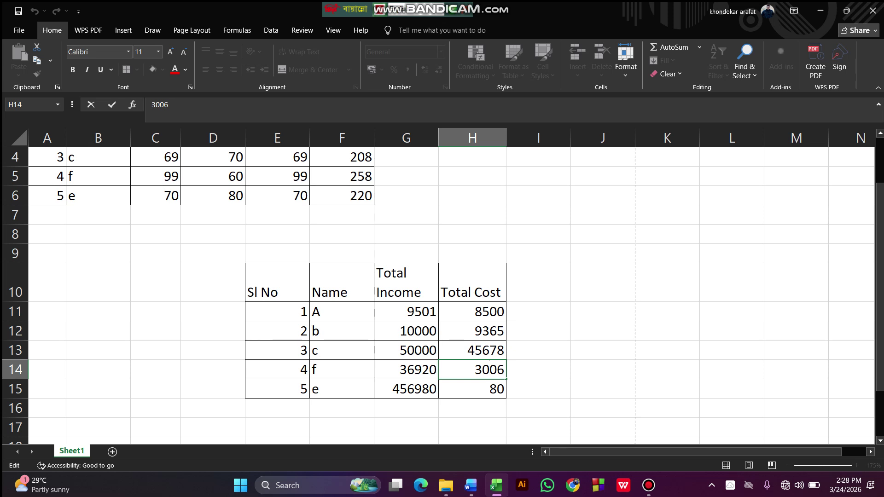
type("0")
key("Return")
type("40")
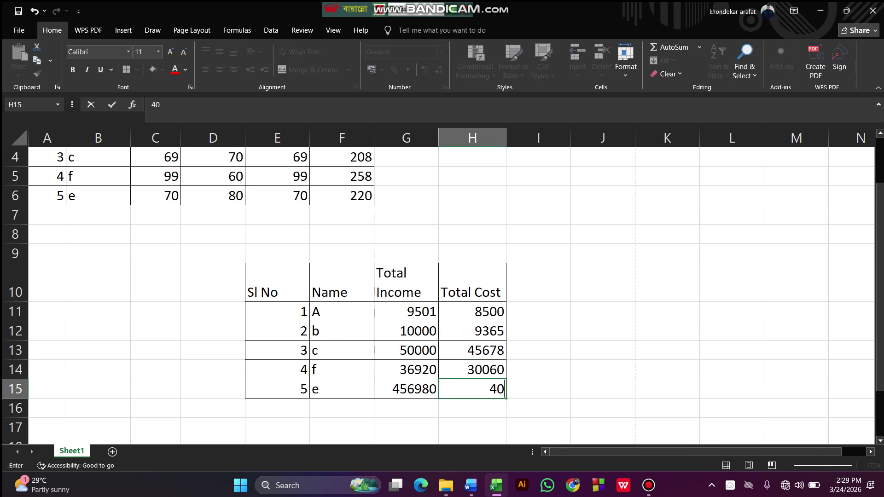
type("580")
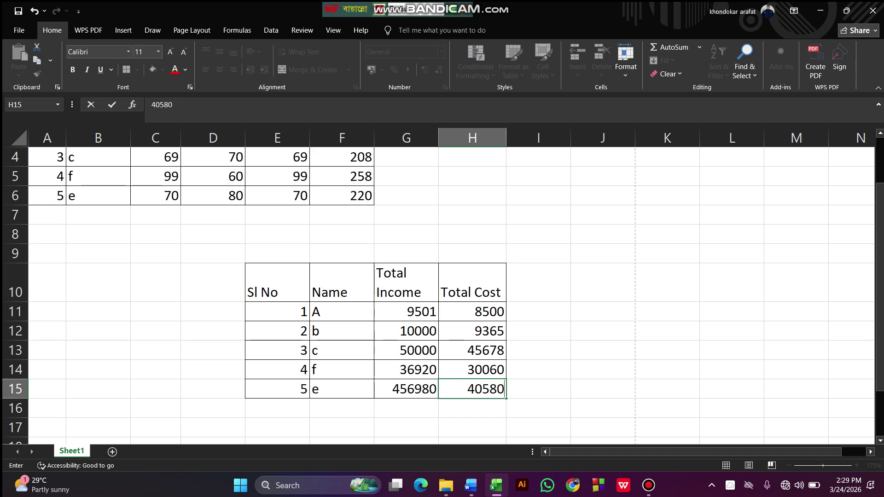
key("Return")
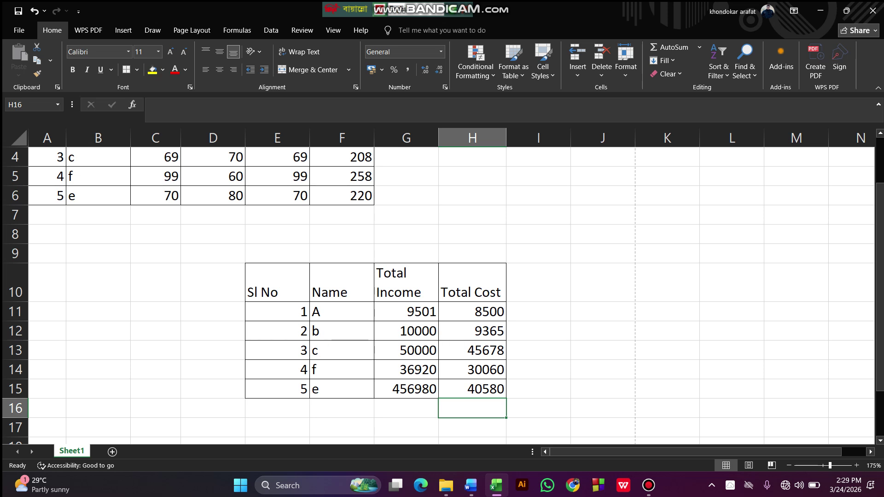
left_click(538, 282)
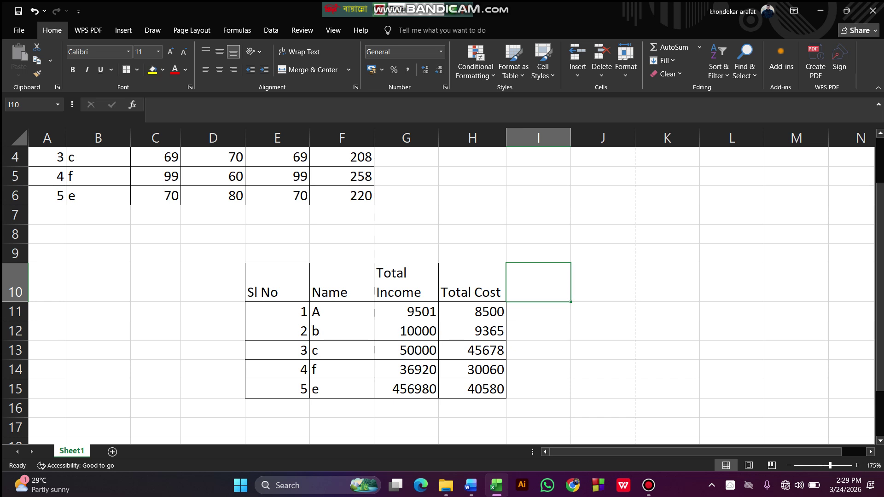
- Enter the header Net Balance in cell I10 and wrap its text
type("N")
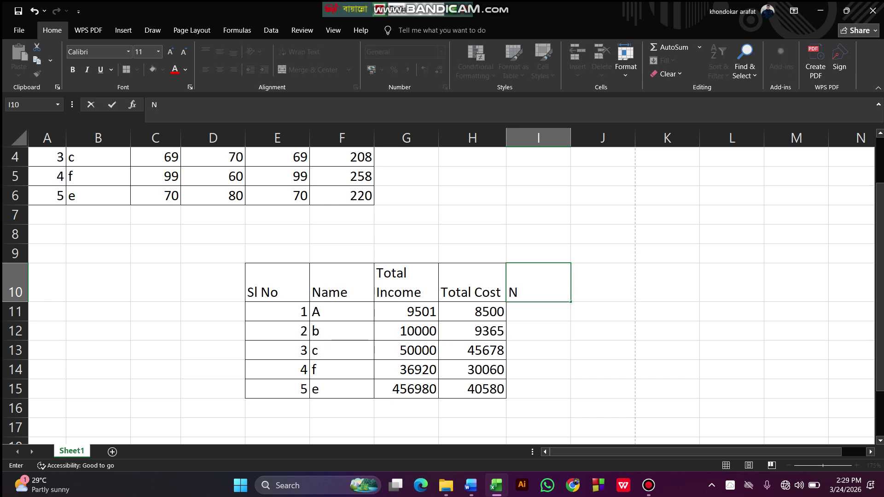
type("et Balance")
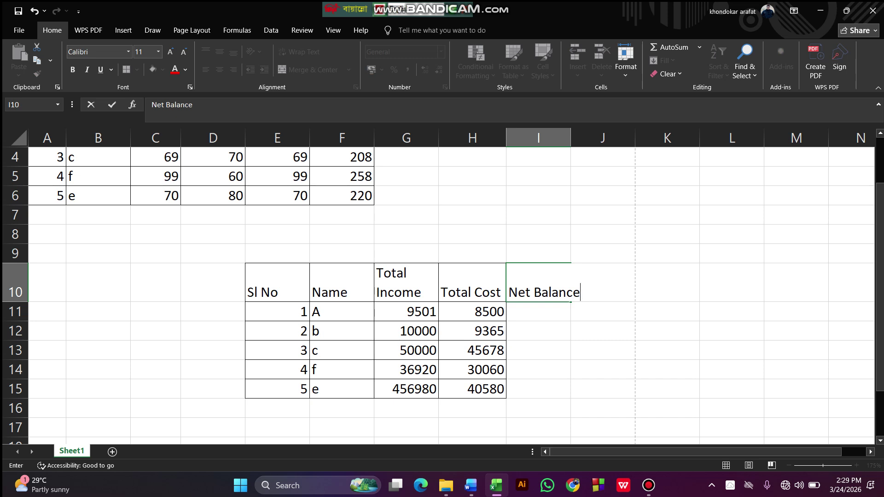
left_click(538, 389)
left_click(538, 282)
left_click(300, 51)
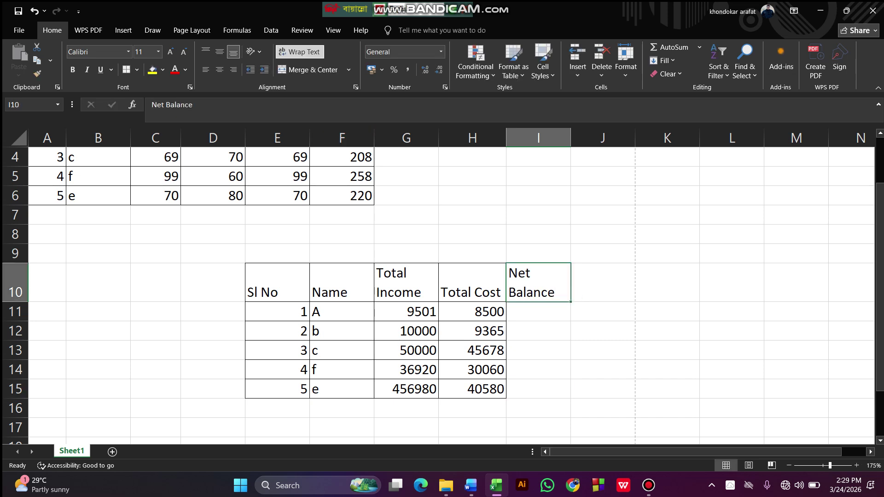
- Apply all borders to the Net Balance column cells I10 to I15, leaving the cells unmerged
key("shift+Down")
key("shift+Down")
key("shift+Down")
key("shift+Down")
key("shift+Down")
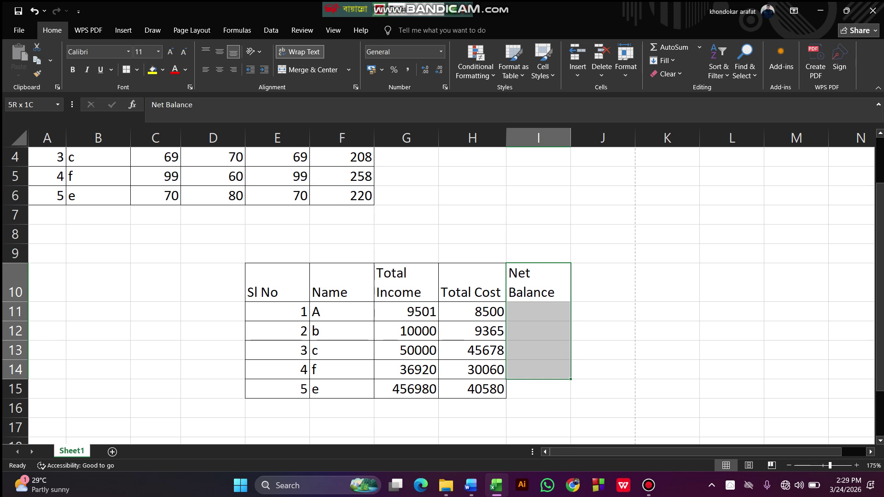
left_click(307, 70)
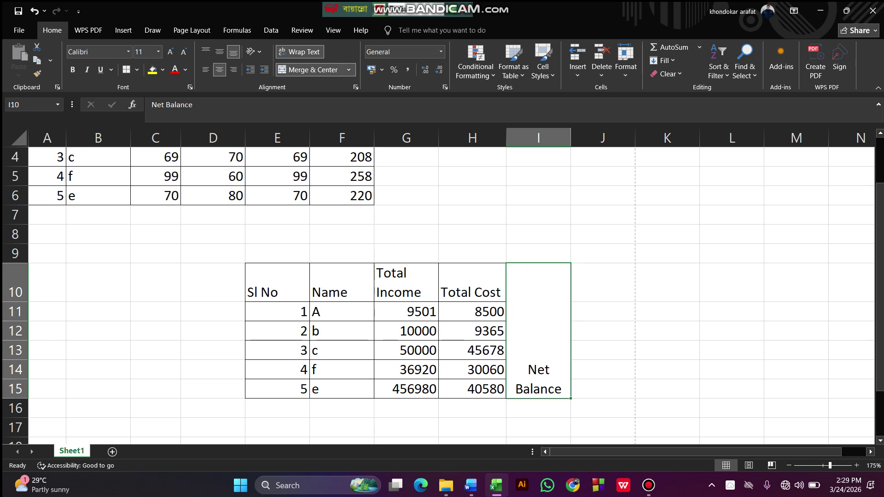
key("ctrl+z")
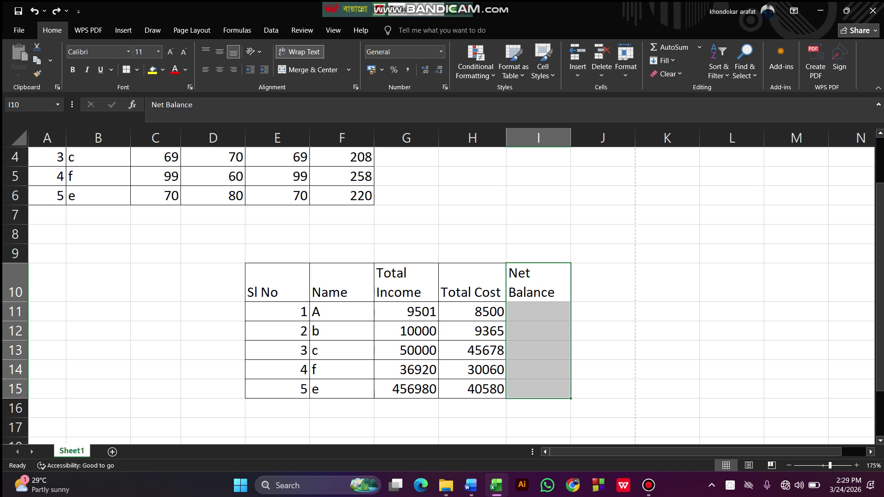
left_click(126, 69)
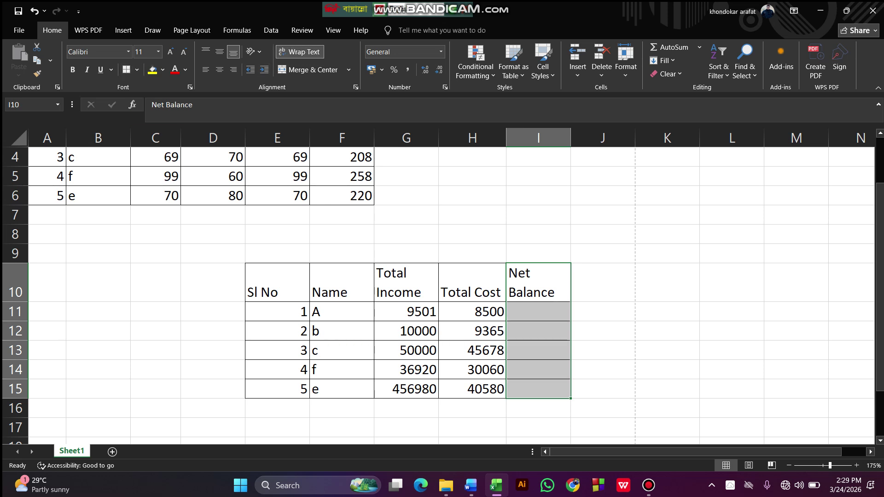
- Enter the subtraction formula =G11-H11 in cell I11 and fill it down to I15
left_click(538, 311)
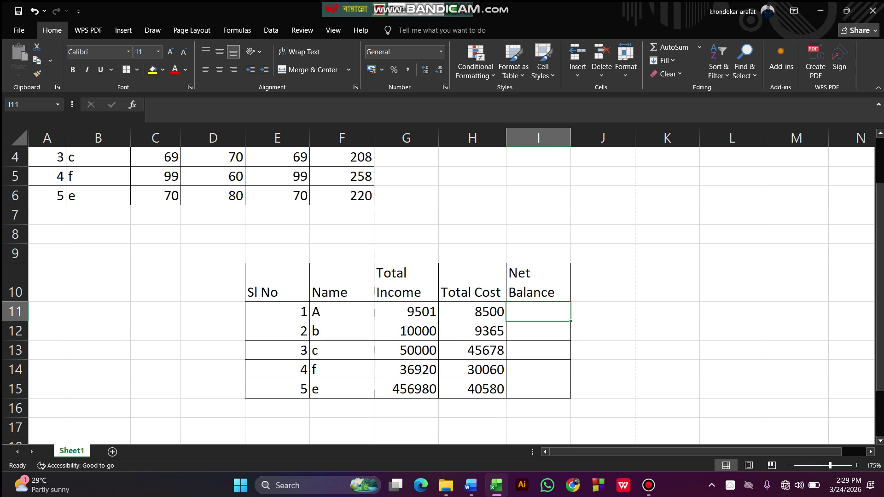
type("=")
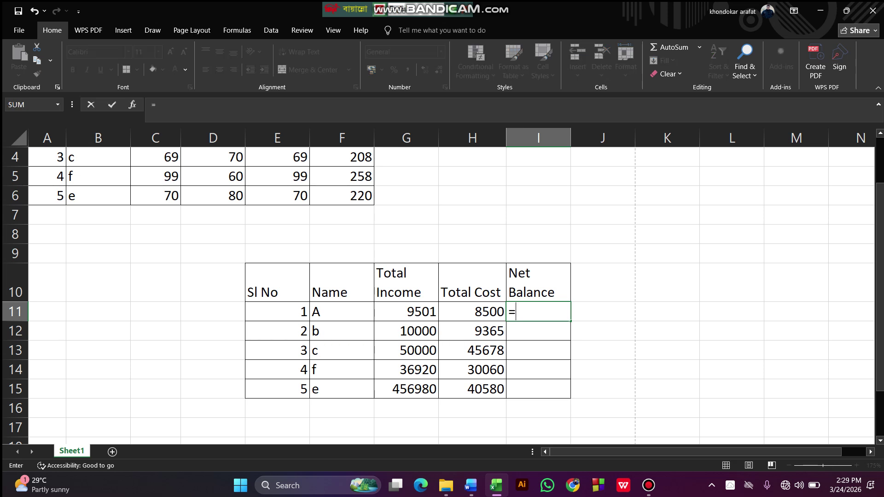
left_click(406, 311)
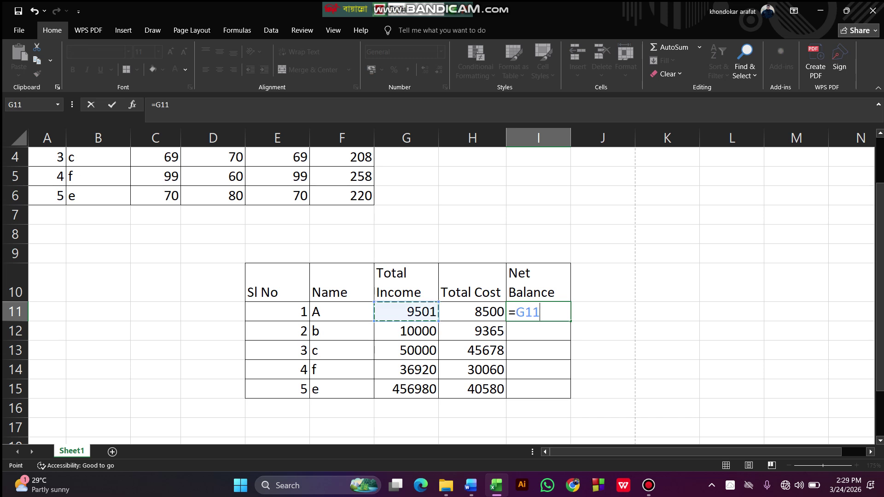
type("-")
left_click(471, 311)
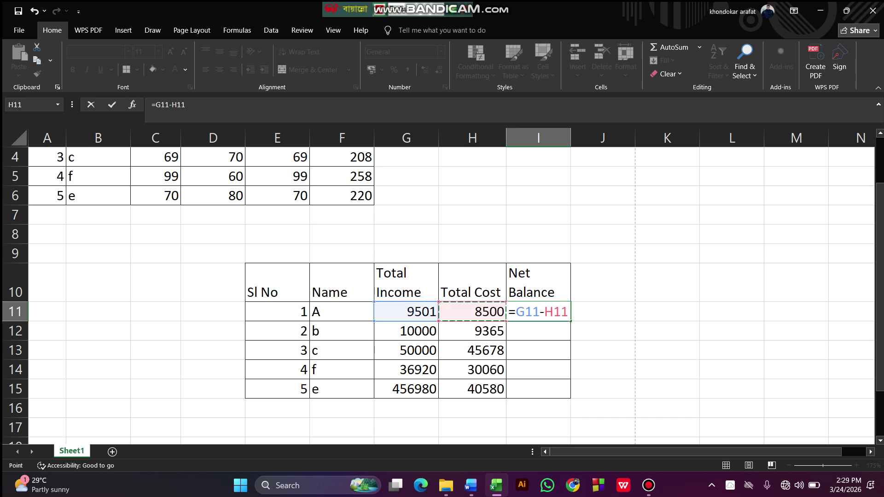
key("Return")
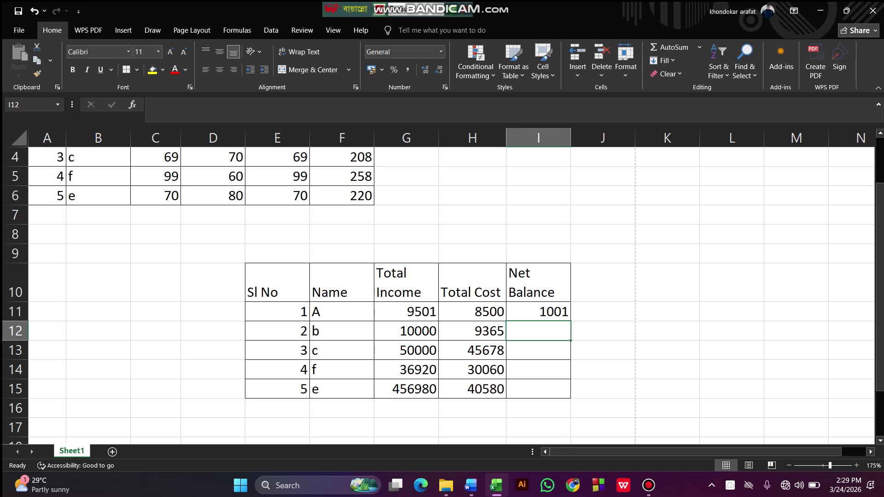
left_click(538, 311)
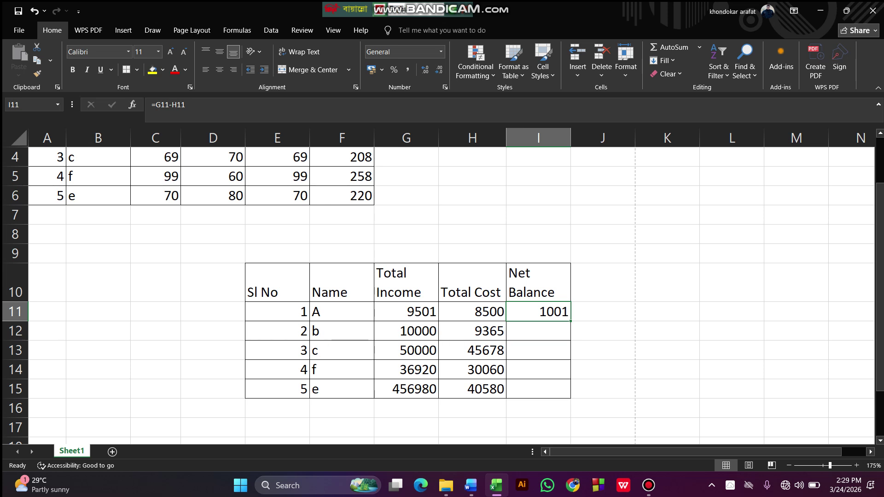
left_click_drag(570, 321, 569, 390)
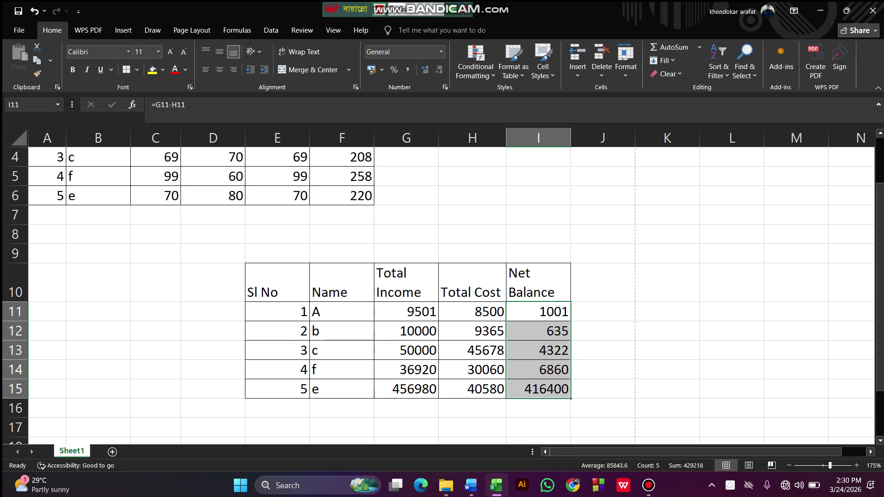
- Move the whole income and cost table from E10:I15 so that it starts in cell A10
scroll(451, 290, "up", 1)
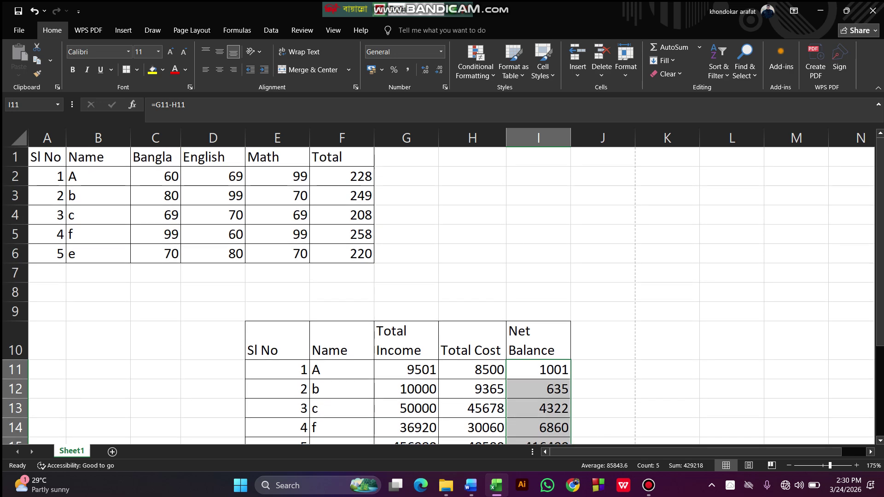
scroll(451, 290, "down", 1)
left_click_drag(276, 282, 538, 389)
key("ctrl+c")
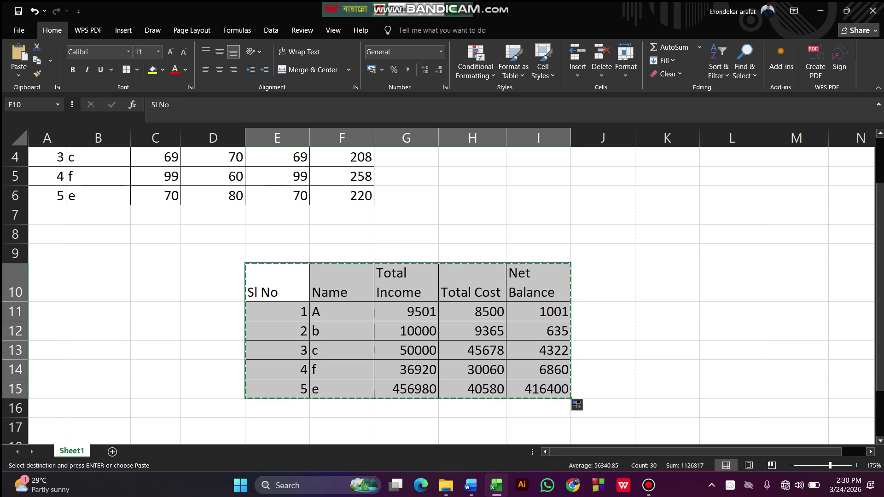
left_click(98, 282)
left_click(47, 282)
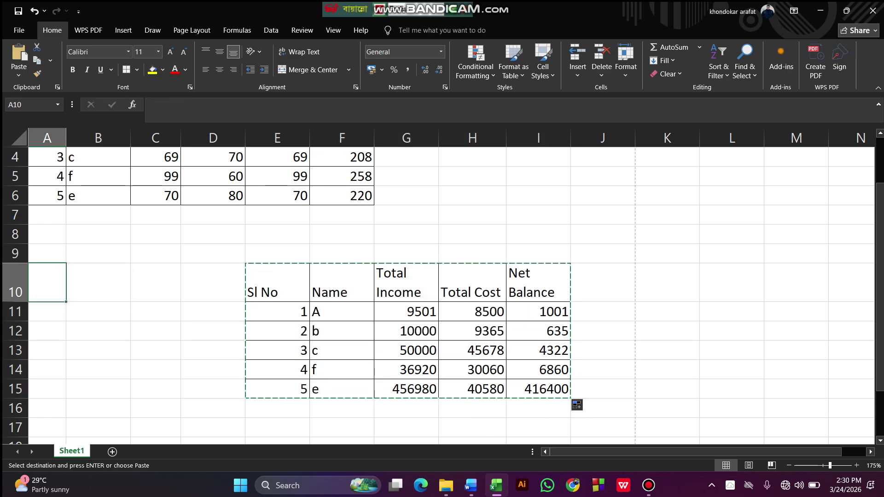
key("ctrl+v")
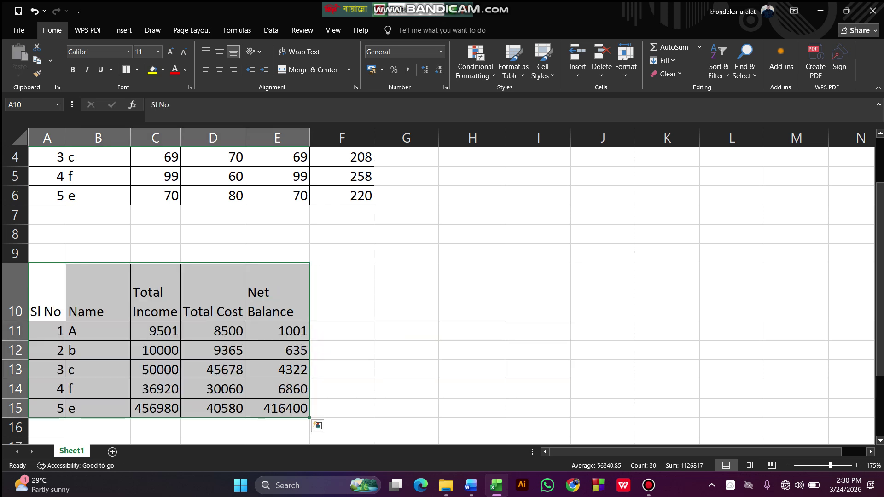
scroll(451, 289, "down", 2)
scroll(451, 290, "up", 2)
left_click(213, 291)
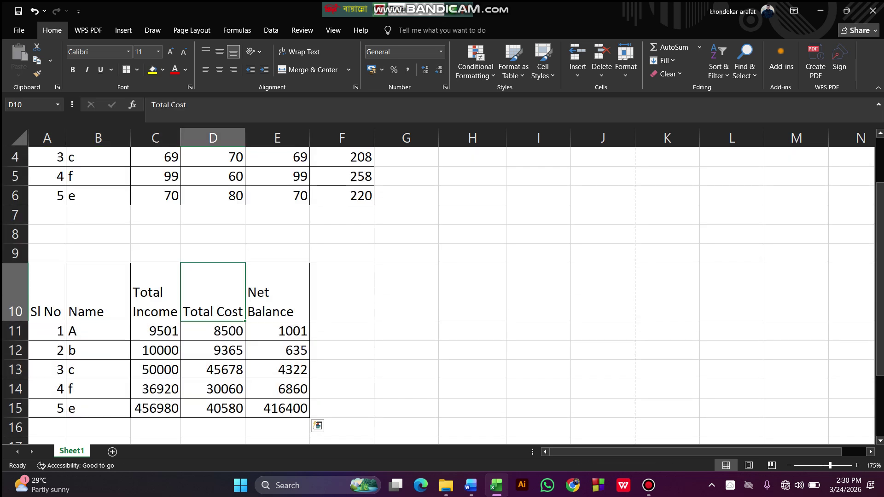
key("Escape")
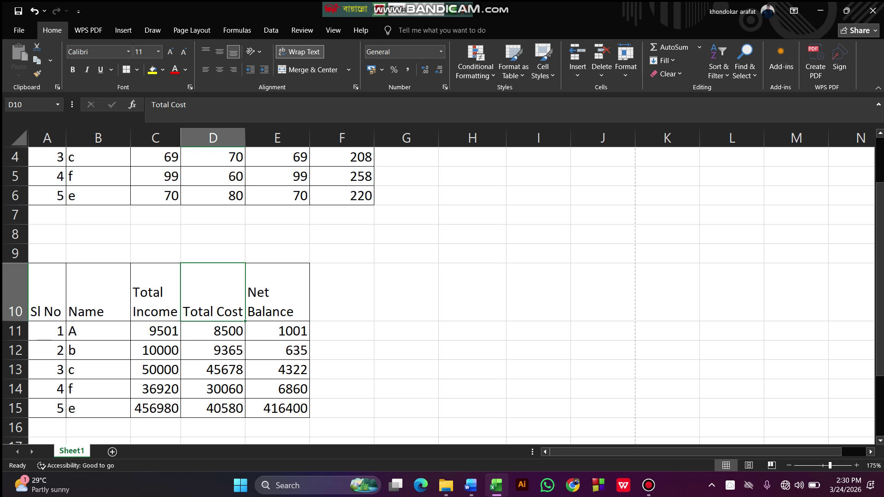
- Switch to the Word course notes and examine the multiplication example's Pen, Price and Multiply columns and the formula beneath them
scroll(437, 285, "down", 2)
key("alt+Tab")
scroll(445, 285, "down", 6)
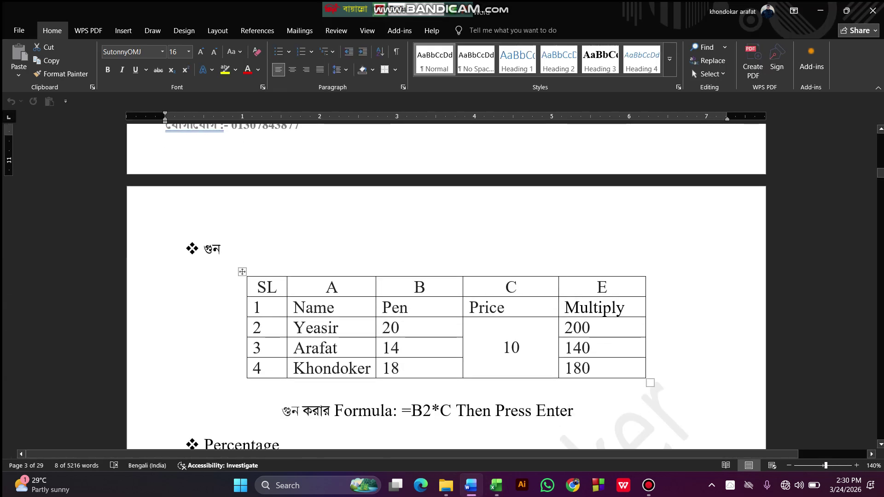
scroll(446, 285, "down", 2)
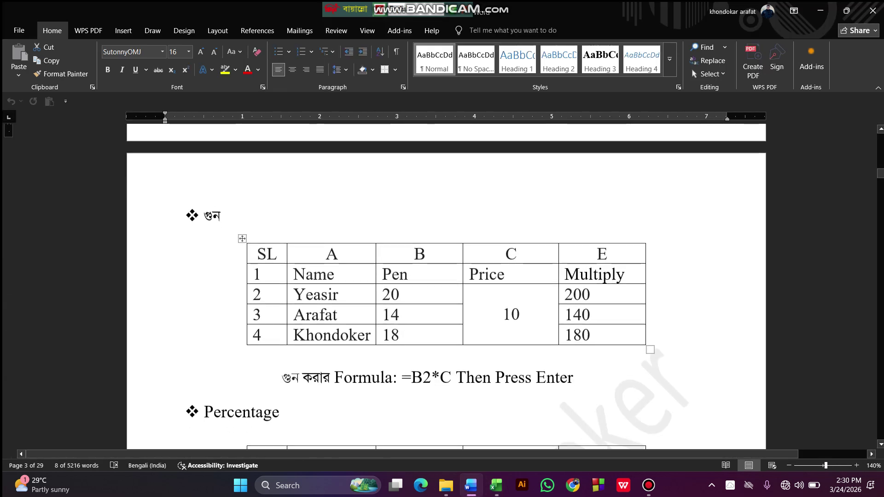
left_click_drag(401, 288, 382, 329)
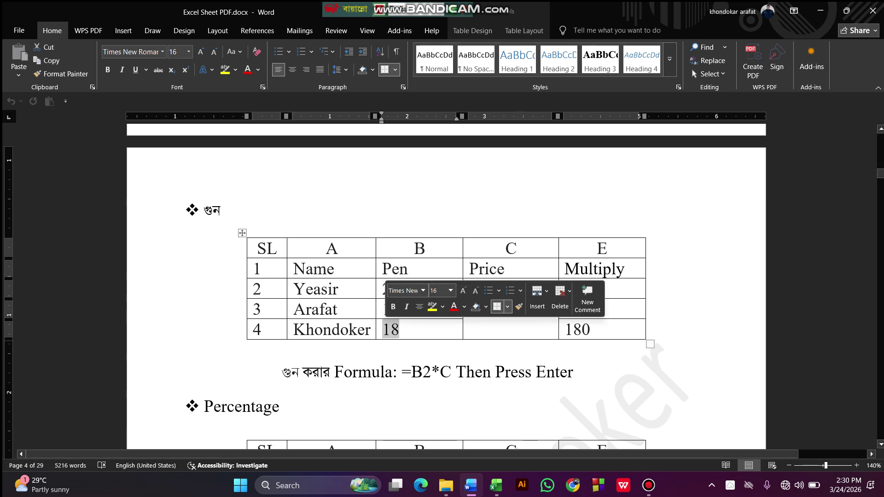
left_click(503, 309)
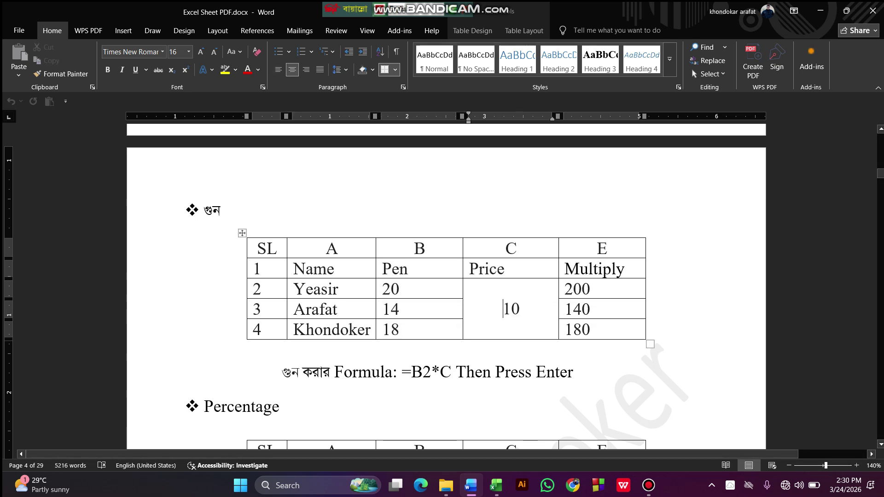
left_click_drag(503, 309, 520, 308)
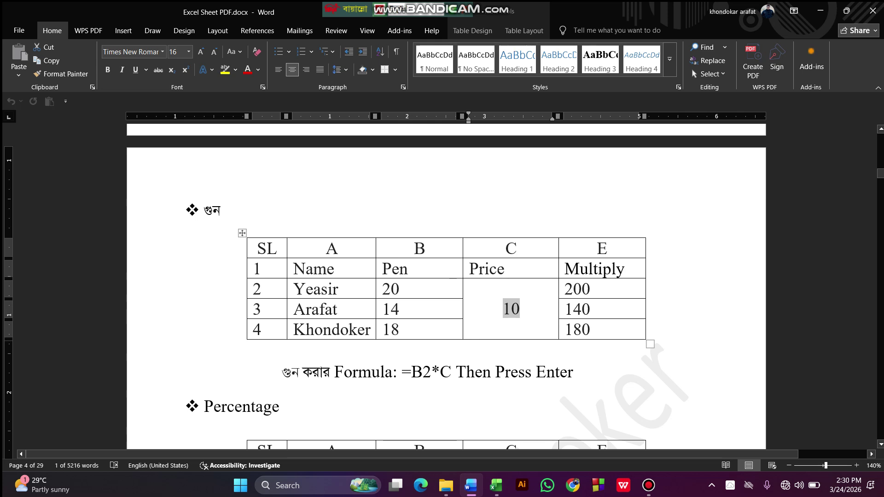
left_click_drag(399, 289, 382, 288)
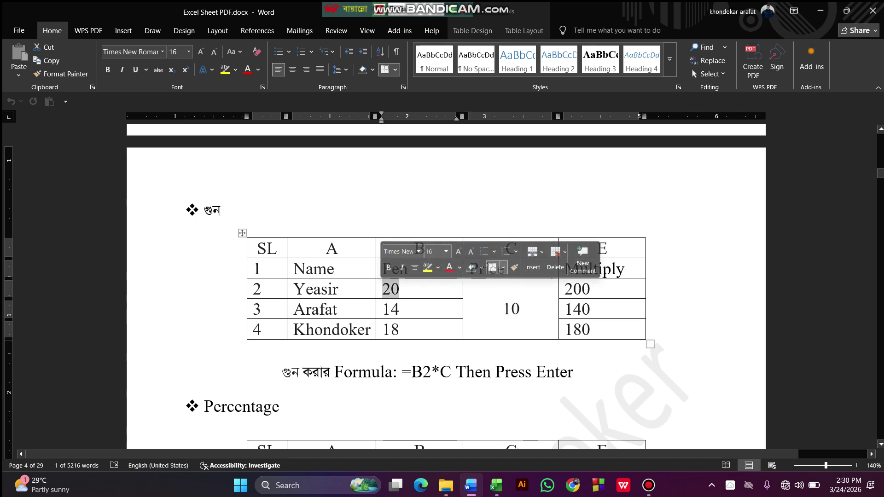
left_click_drag(591, 289, 573, 289)
left_click_drag(399, 309, 382, 309)
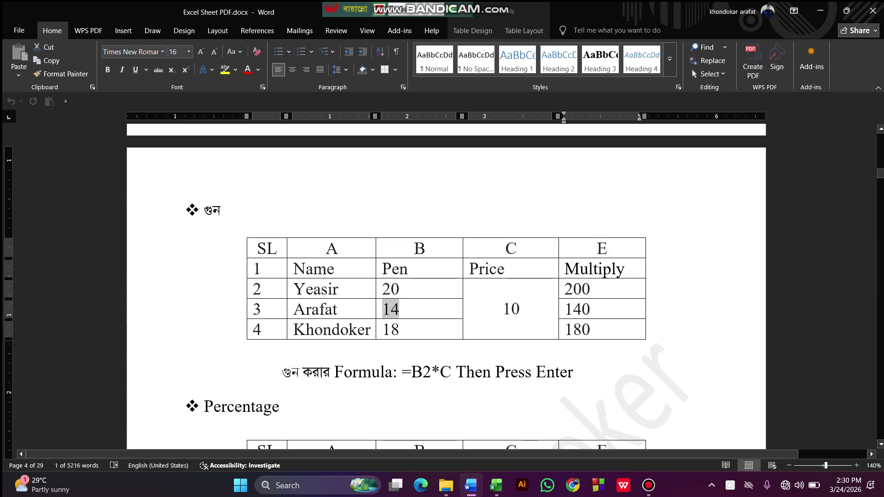
left_click_drag(590, 309, 573, 309)
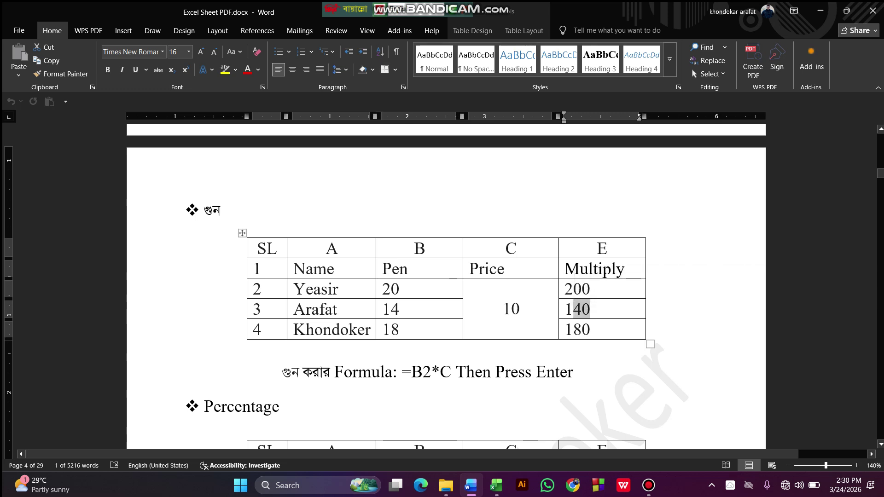
left_click_drag(400, 329, 381, 329)
left_click(511, 309)
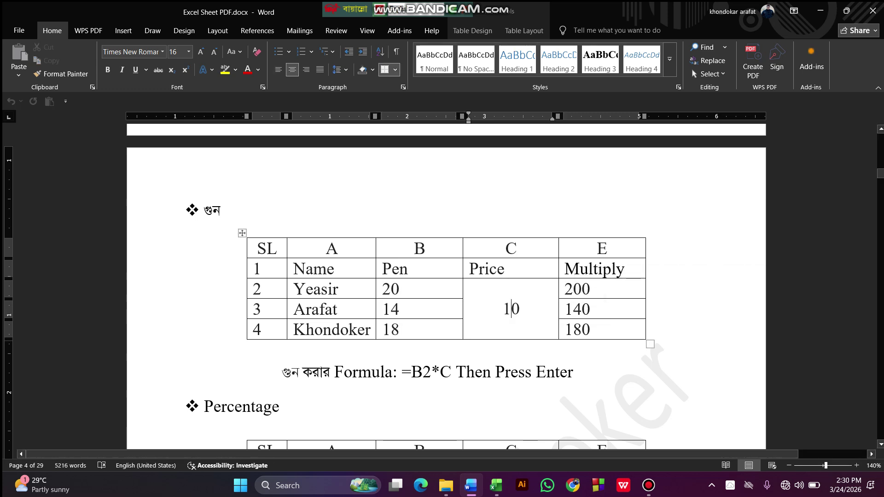
- Switch back to Excel and paste a copy of the table A10:E15 starting in cell A18
key("alt+Tab")
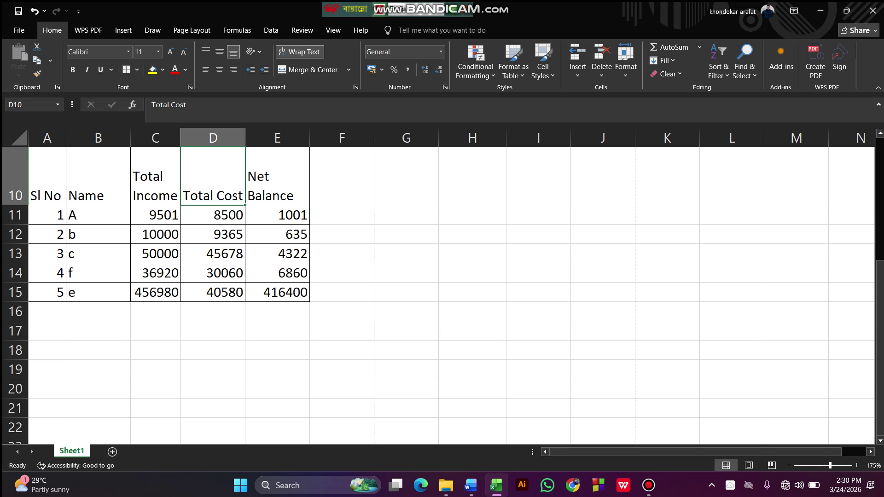
left_click_drag(46, 193, 276, 292)
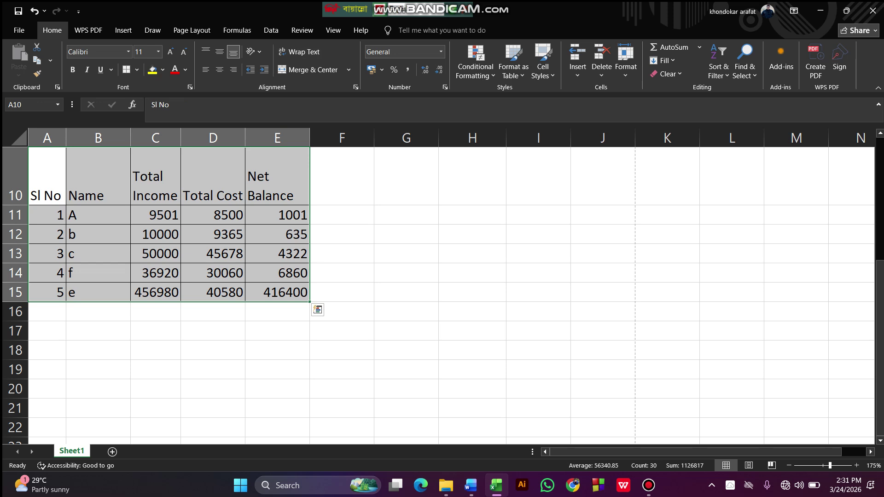
key("ctrl+c")
key("ctrl+q")
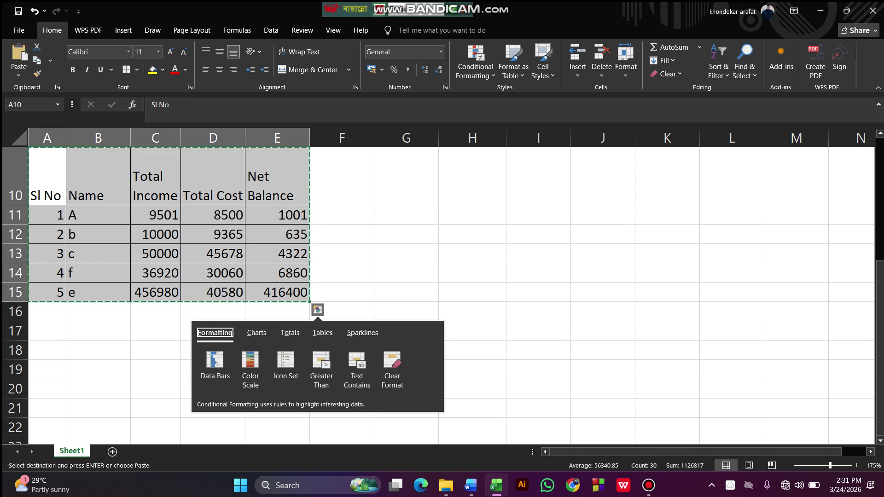
left_click(98, 350)
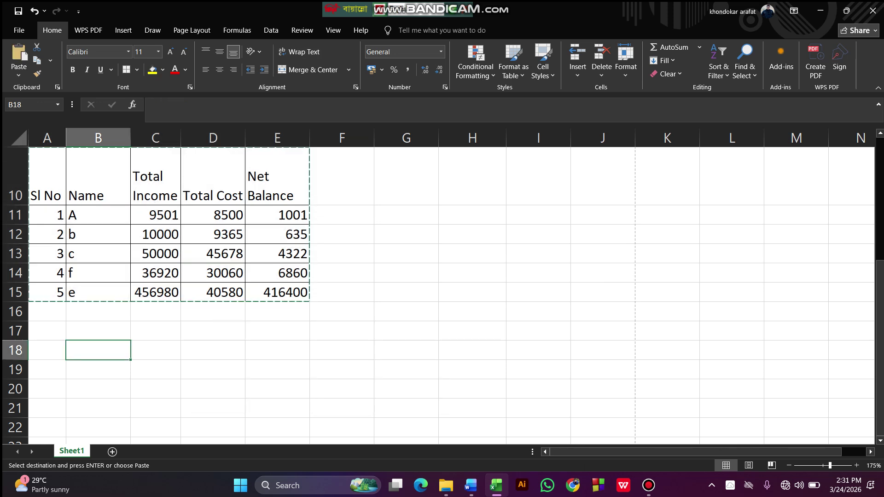
left_click(47, 349)
key("ctrl+v")
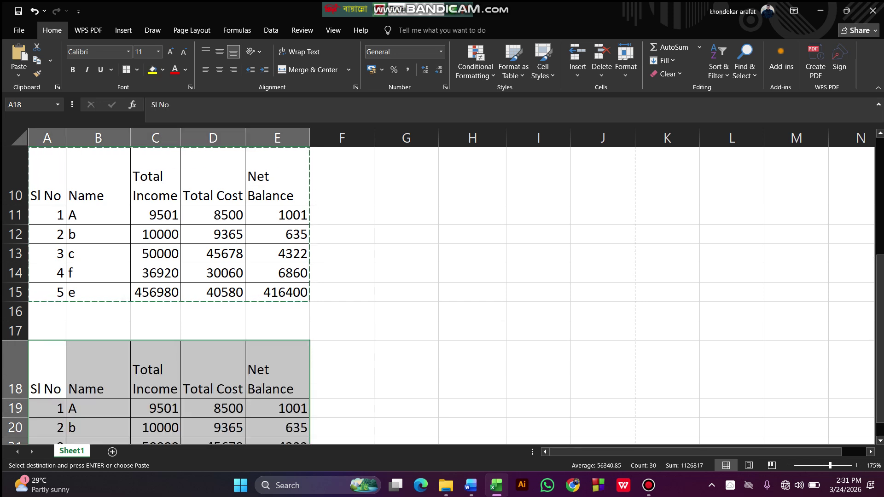
scroll(442, 295, "down", 4)
scroll(442, 295, "up", 3)
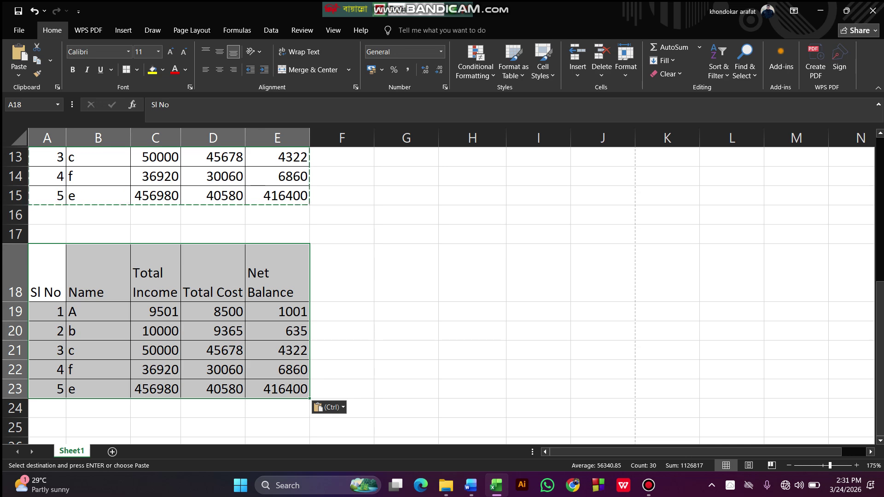
- Change the copied table's headers to Pen in C18 and Price in D18, checking the names against the Word course notes
key("alt+Tab")
key("alt+Tab")
left_click(155, 272)
type("Pen")
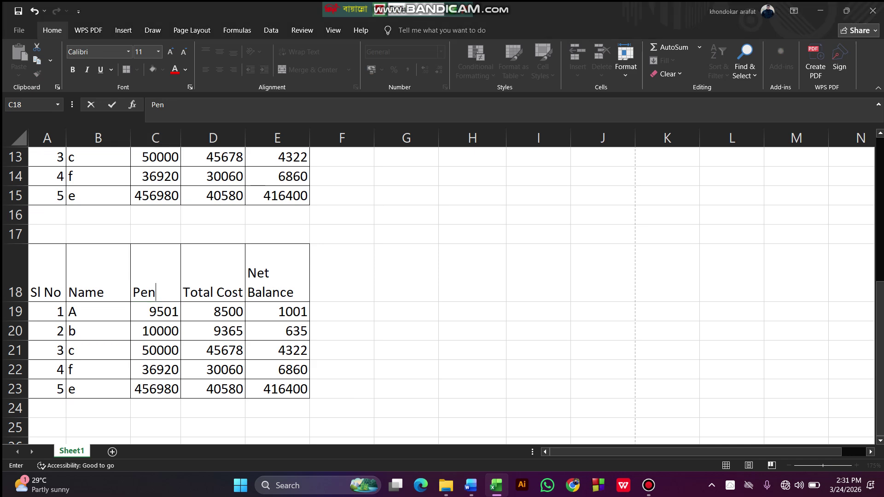
key("alt+Tab")
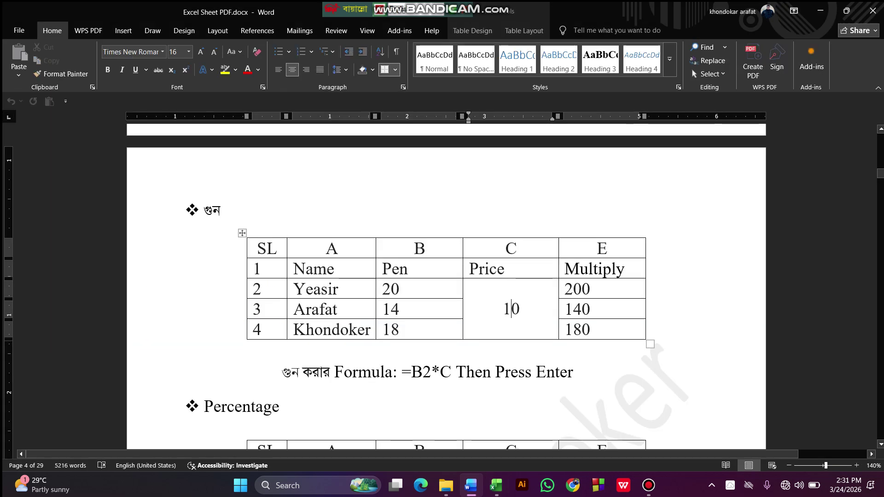
key("alt+Tab")
key("Tab")
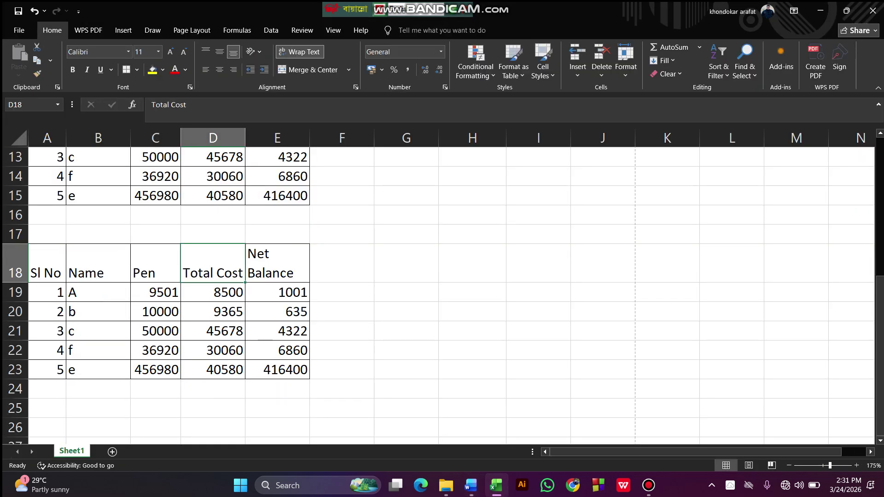
type("Pre")
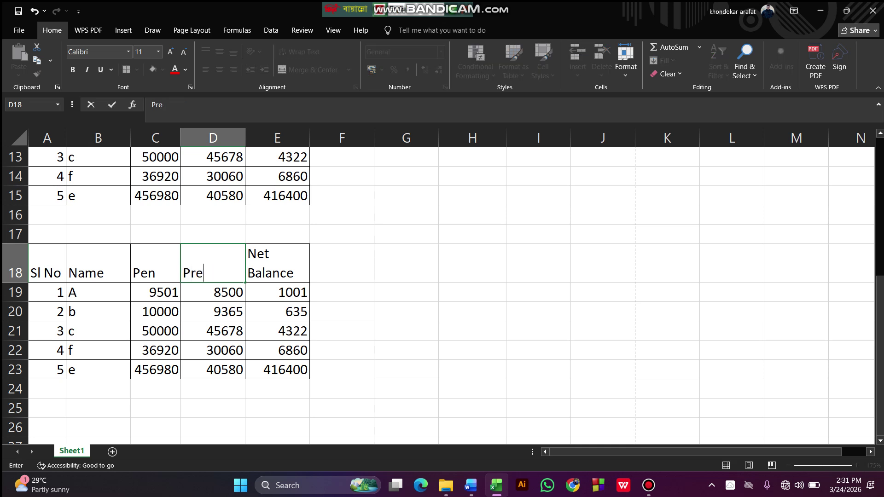
key("BackSpace")
key("BackSpace")
type("rice")
key("Return")
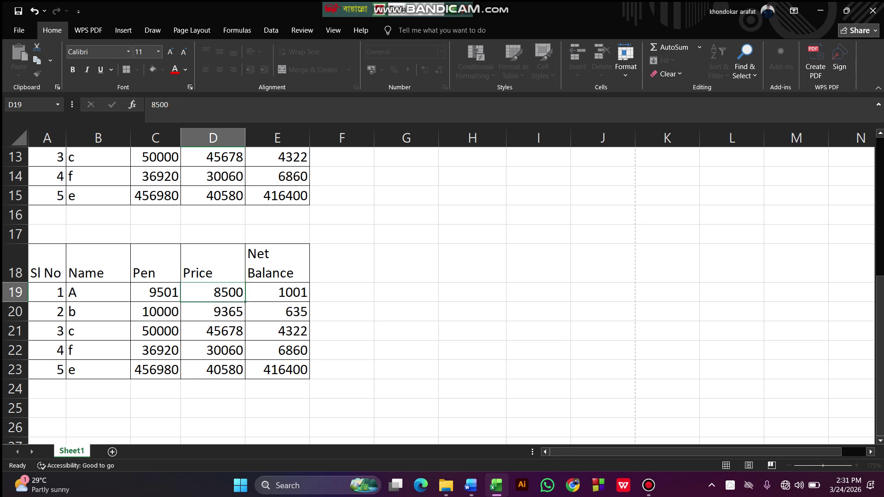
- Clear the old cost values from D19:D23 in the Price column
key("shift+Down")
key("shift+Down")
key("shift+Down")
key("shift+Down")
key("Delete")
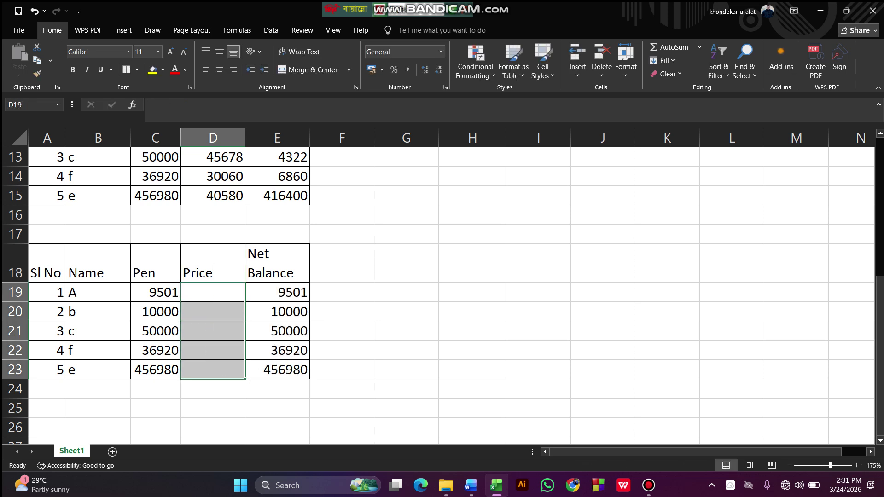
left_click(406, 312)
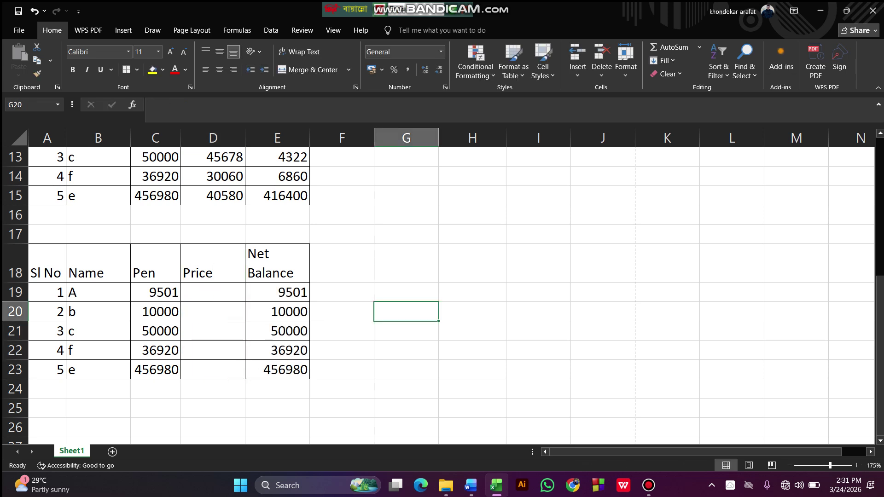
- Check the multiplication example in Word, return to Excel, and merge and center D19:D23 with the price 10
key("alt+Tab")
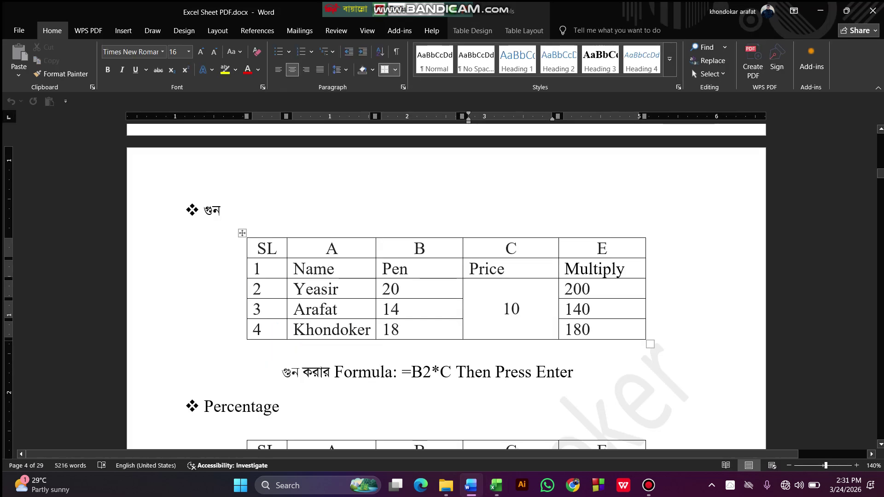
key("alt+Tab")
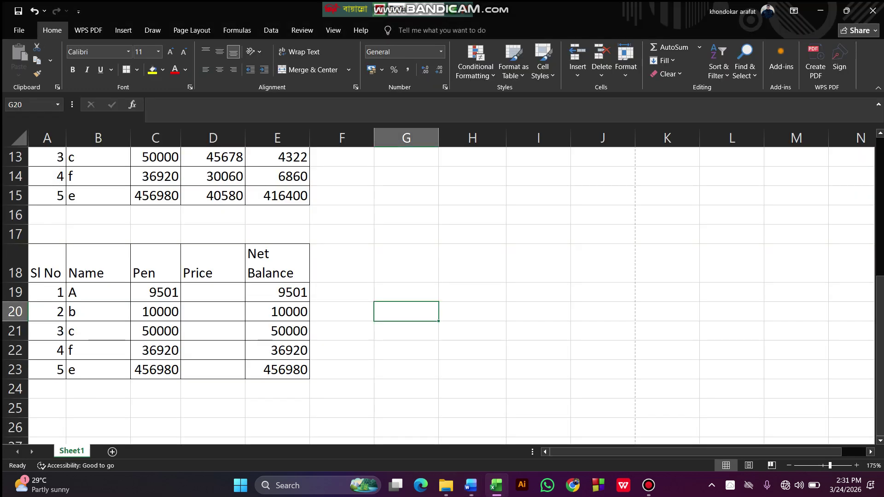
left_click_drag(213, 292, 212, 369)
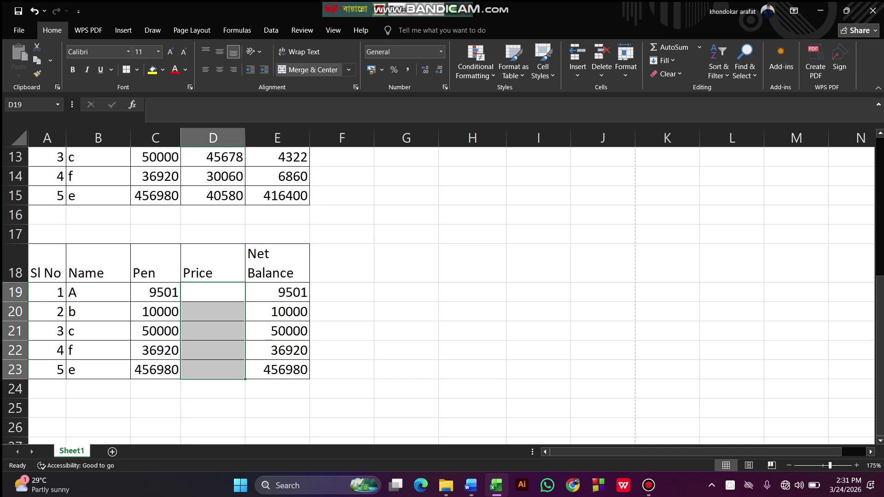
left_click(306, 70)
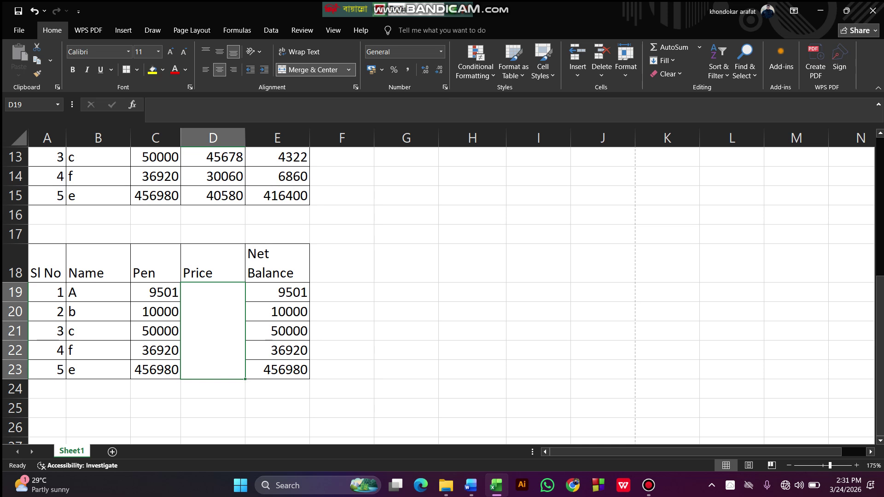
type("10")
key("Return")
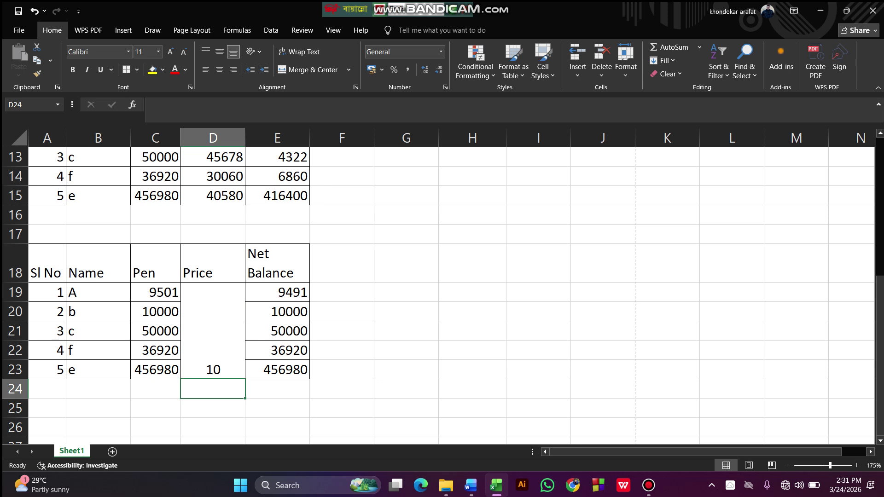
left_click(213, 330)
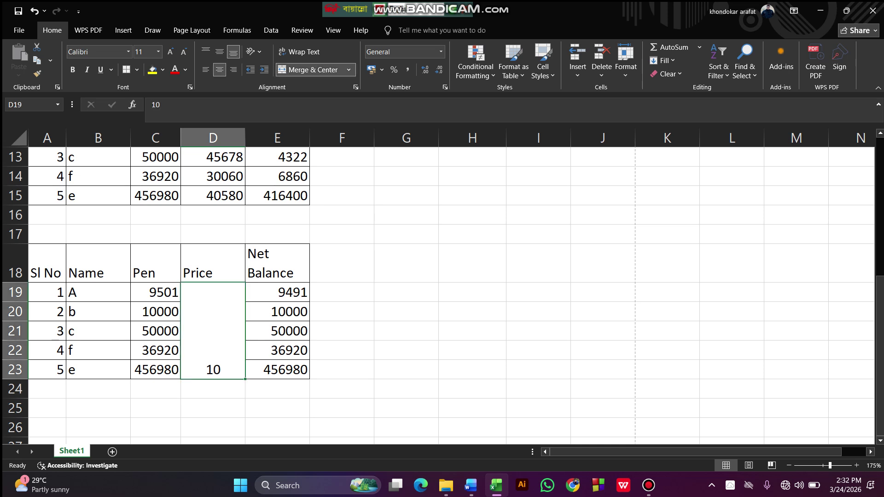
- Clear the subtraction formulas from E19:E23 and change the header in E18 to Total Price
left_click_drag(277, 292, 277, 369)
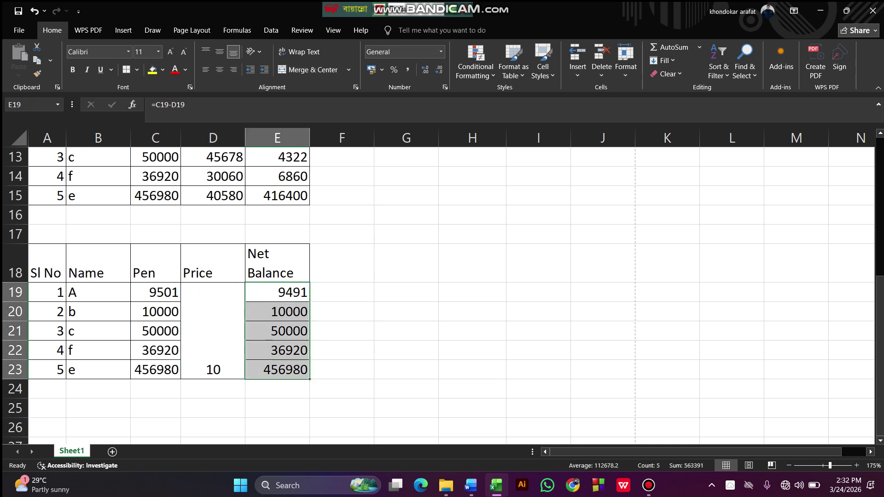
key("Delete")
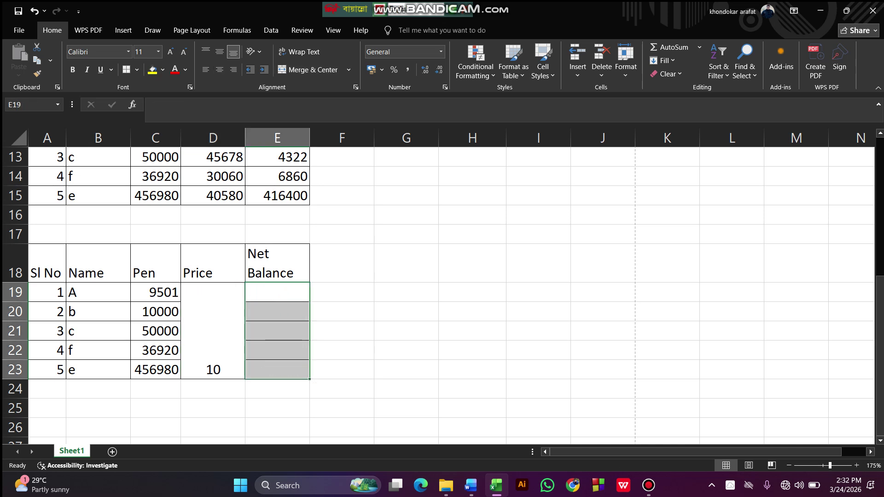
left_click(277, 263)
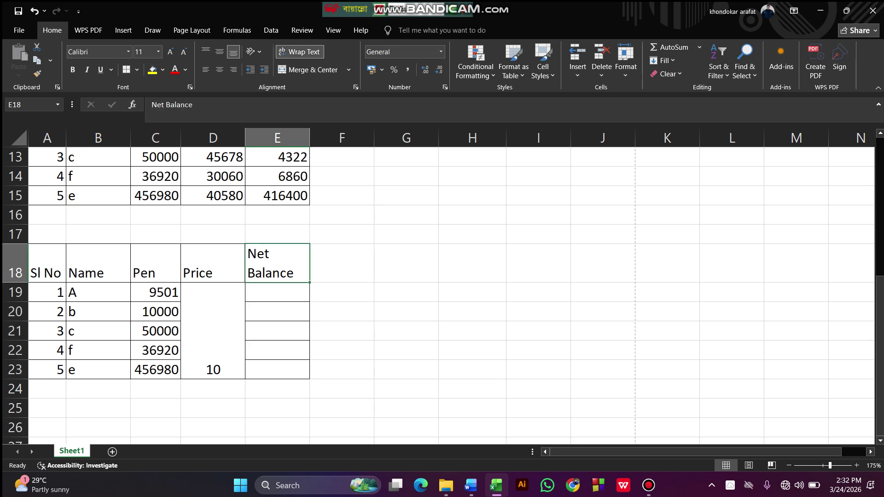
double_click(295, 272)
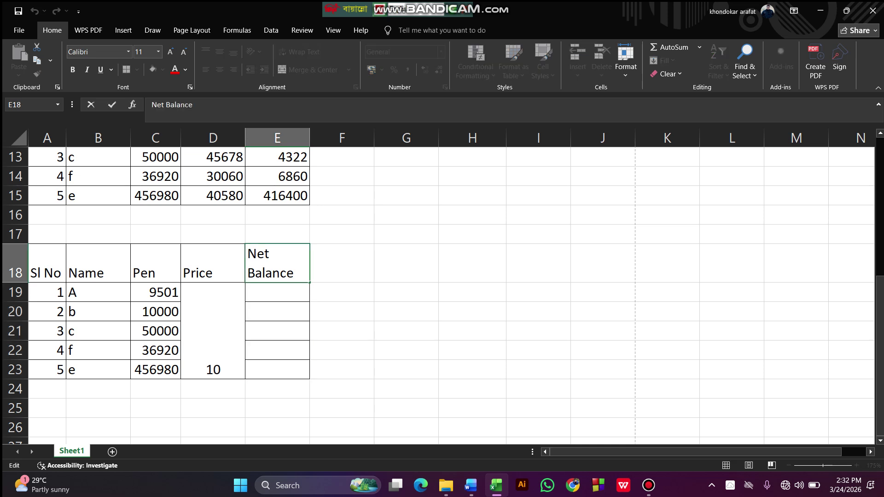
left_click_drag(293, 273, 248, 254)
type("To")
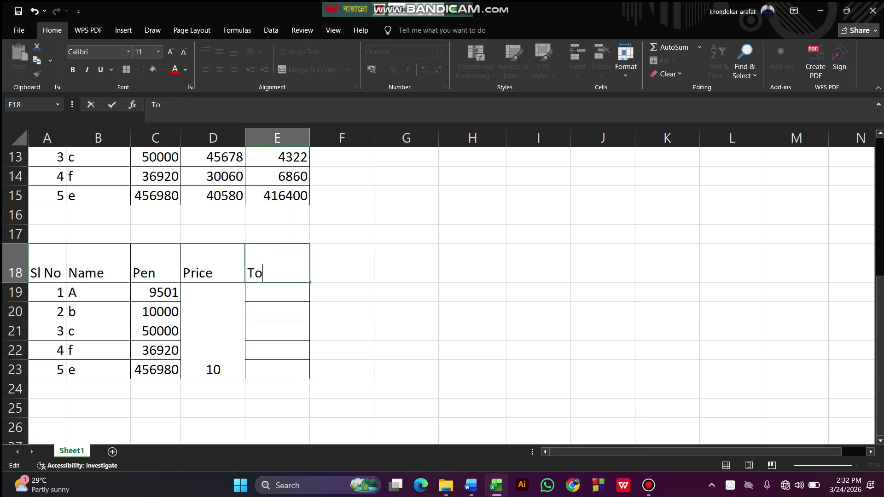
type("tal Price")
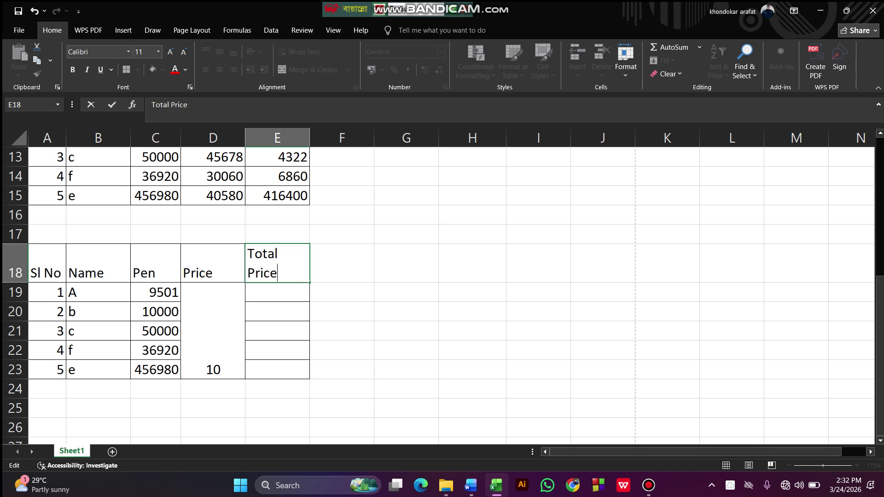
key("Return")
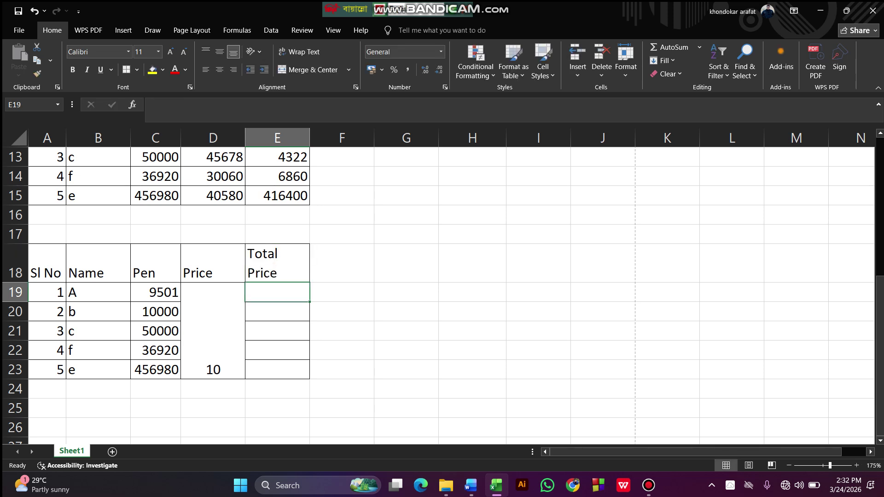
- Examine the Pen cells and merged Price cell, comparing them with the subtraction formulas in E11 and E12
left_click(155, 291)
left_click(212, 330)
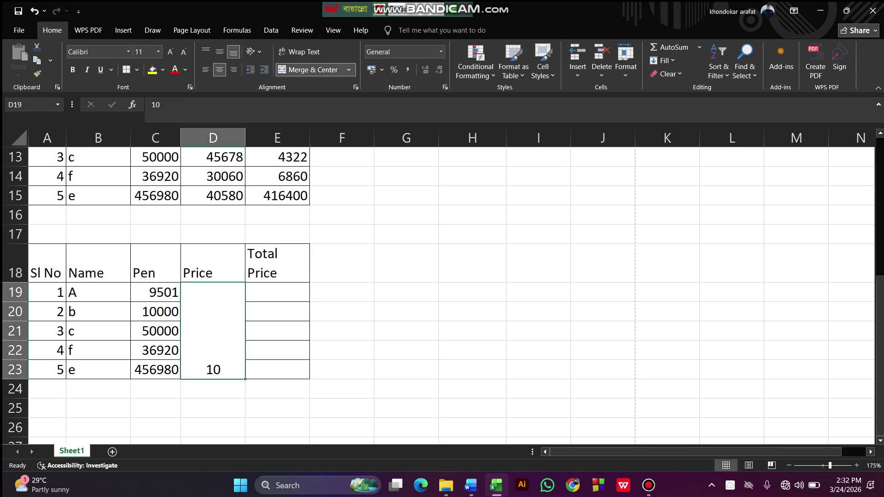
left_click(155, 312)
left_click(213, 331)
scroll(451, 296, "up", 3)
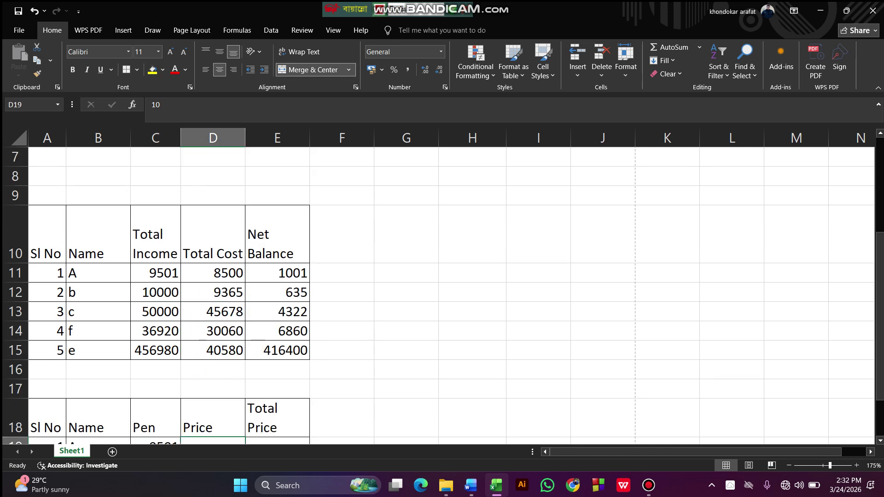
scroll(451, 295, "down", 1)
left_click(277, 272)
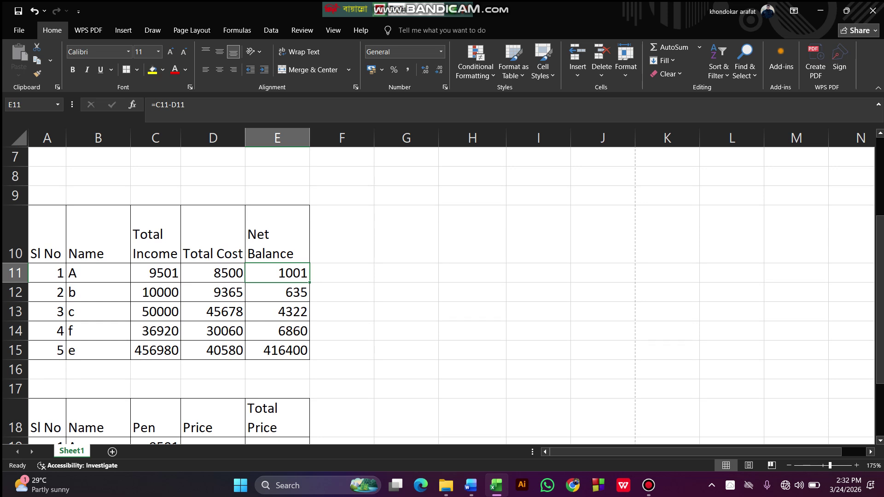
left_click(277, 292)
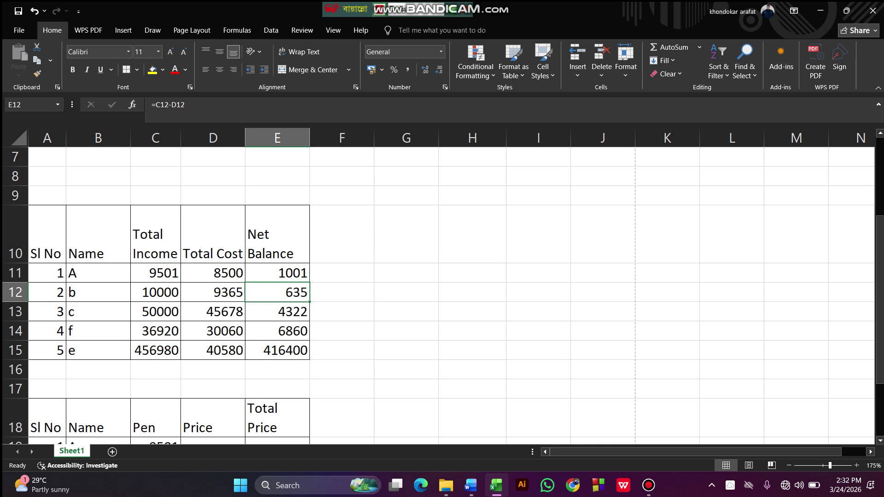
left_click(277, 273)
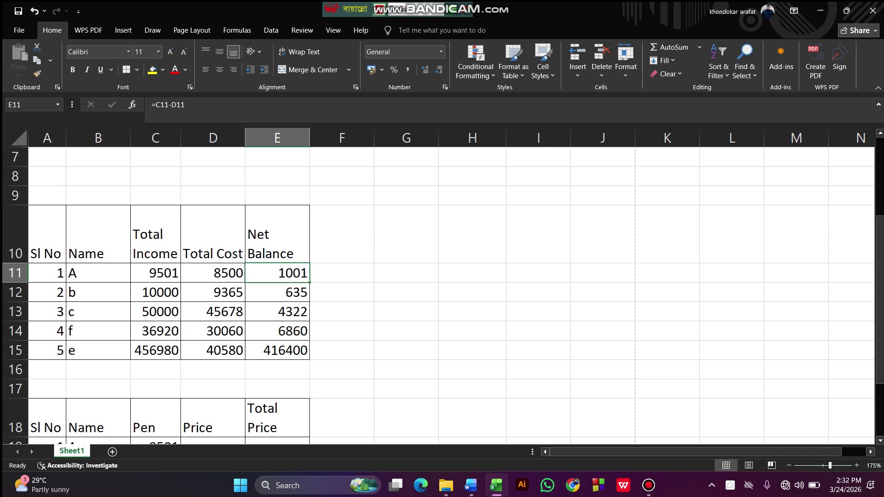
scroll(451, 296, "down", 2)
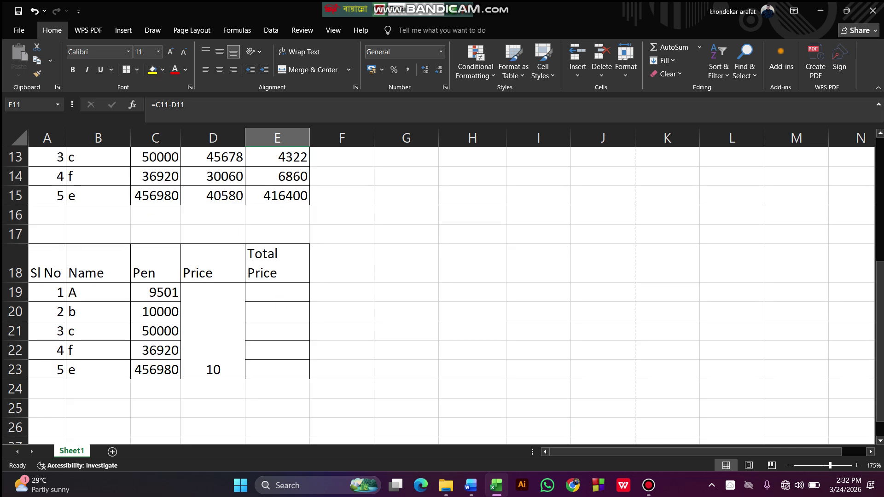
left_click(155, 291)
left_click(212, 330)
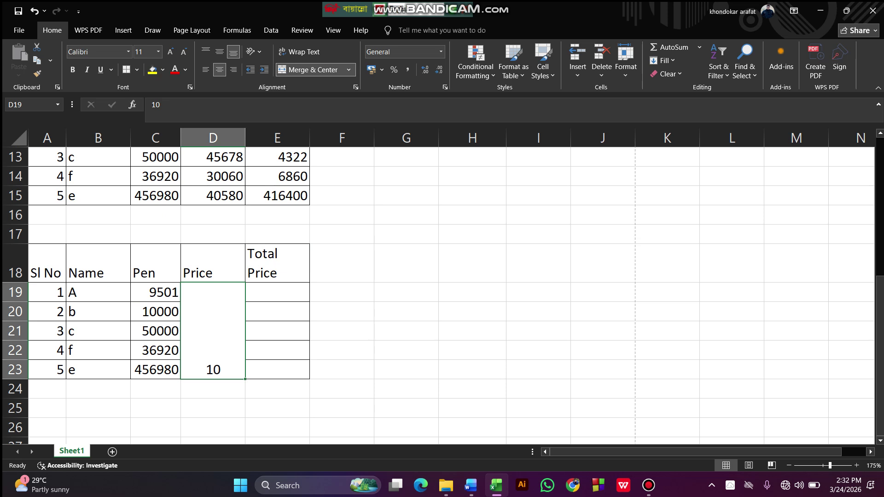
- Enter the multiplication formula =C19*D19 in cell E19 under Total Price
left_click(277, 292)
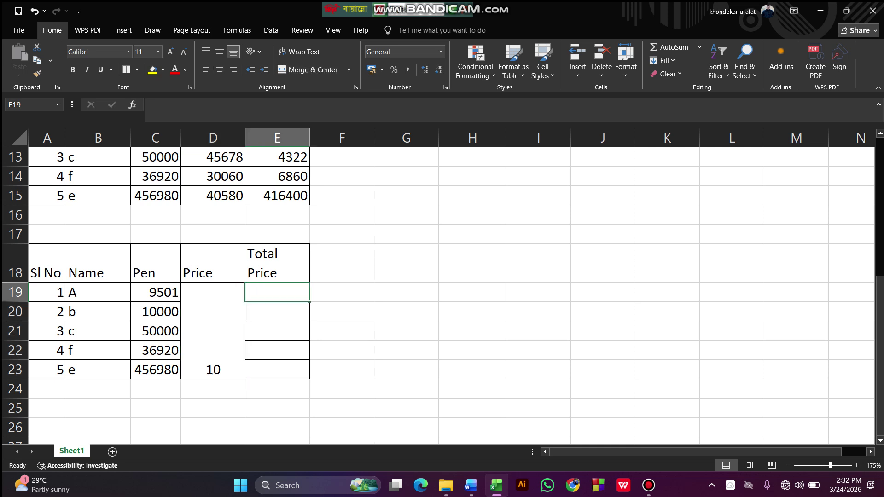
type("=")
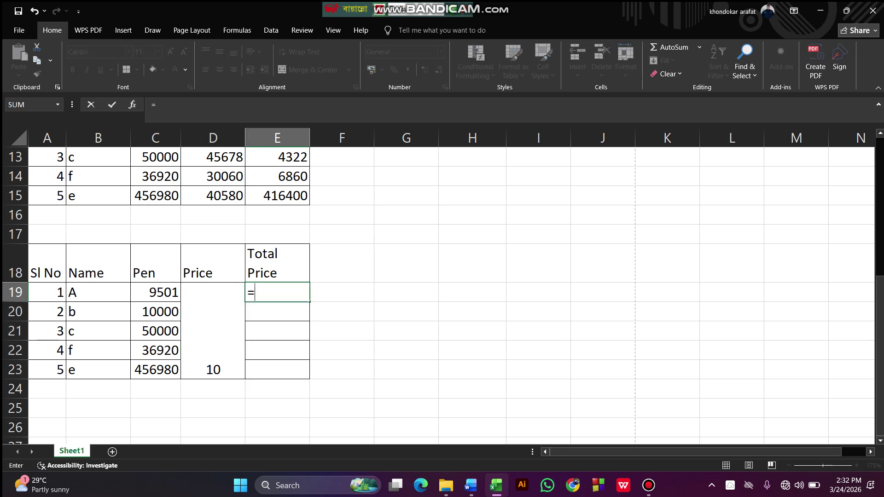
left_click(155, 292)
type("*")
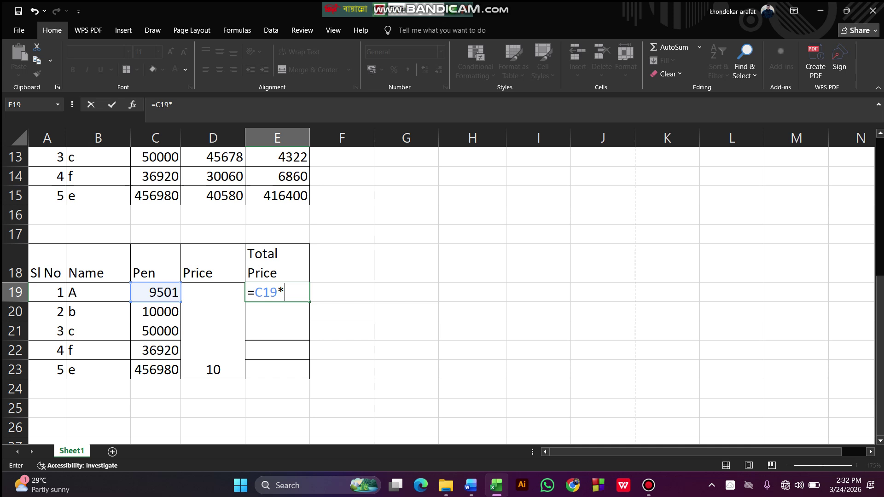
left_click(213, 331)
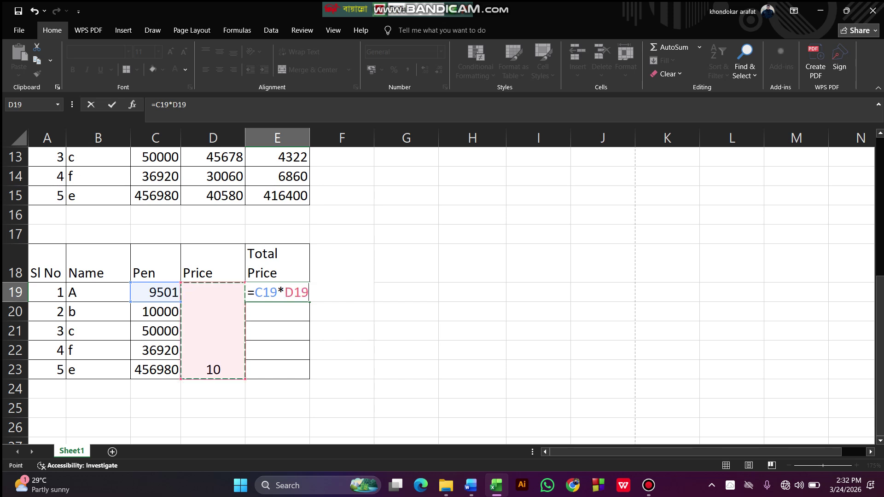
key("Return")
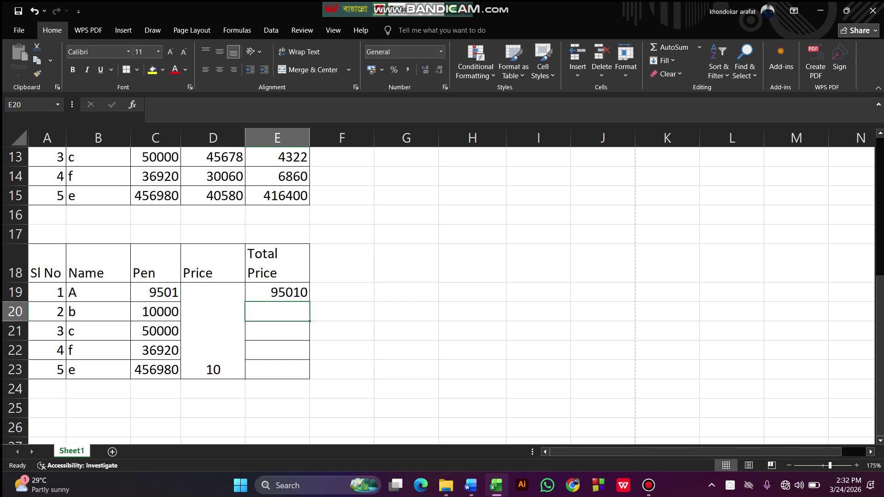
- Fill the multiplication formula from E19 down to E23
left_click(277, 292)
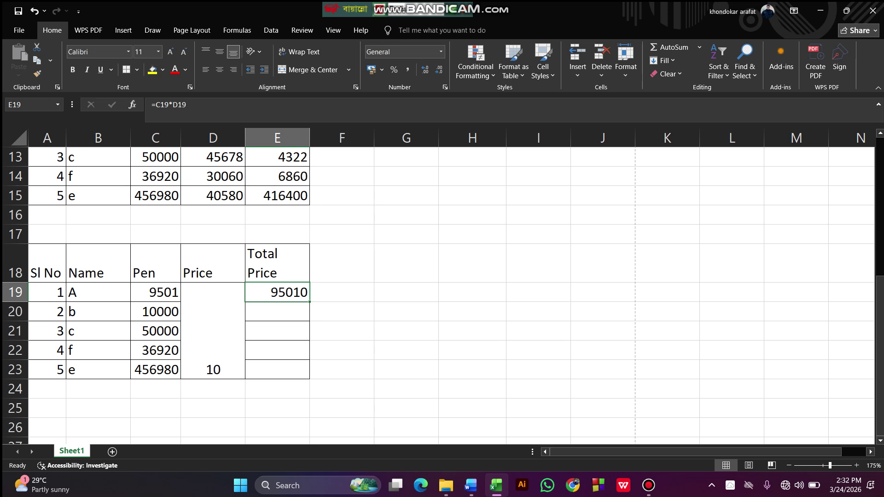
left_click_drag(310, 301, 308, 375)
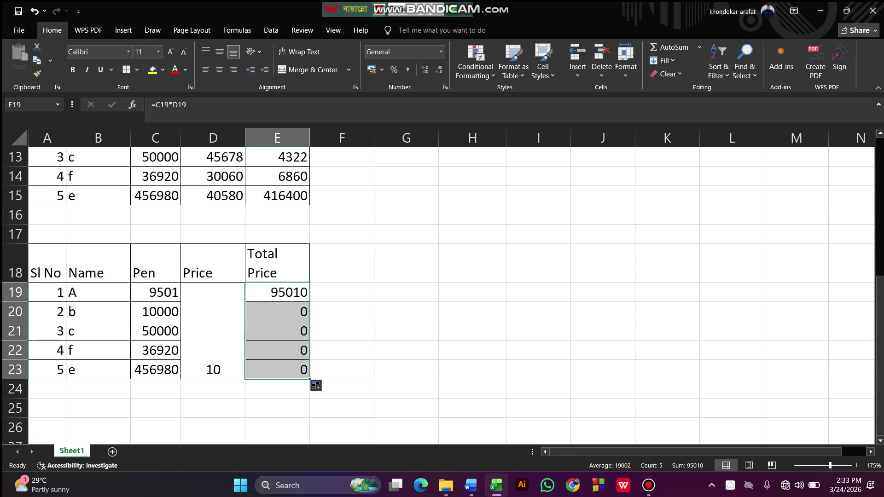
scroll(437, 286, "up", 2)
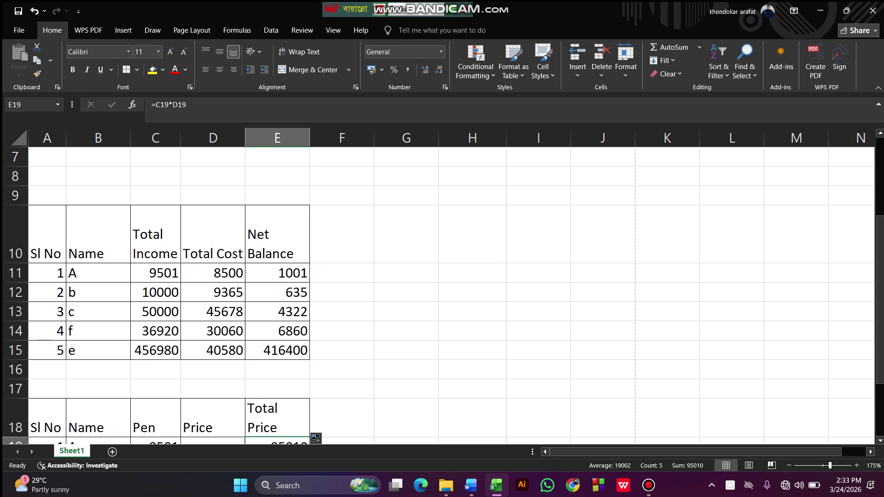
- Unmerge the Price cell spanning D19:D23 and check cells D19 and D20 to see which one holds the price
scroll(437, 290, "down", 3)
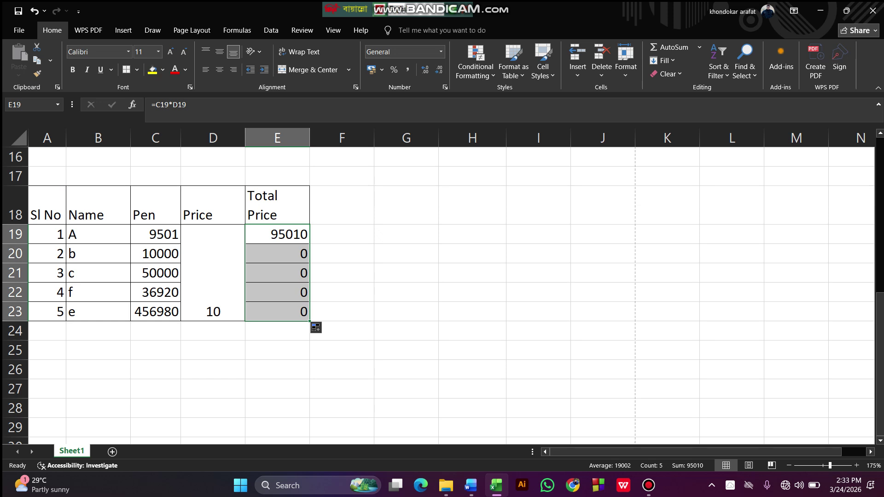
left_click(212, 273)
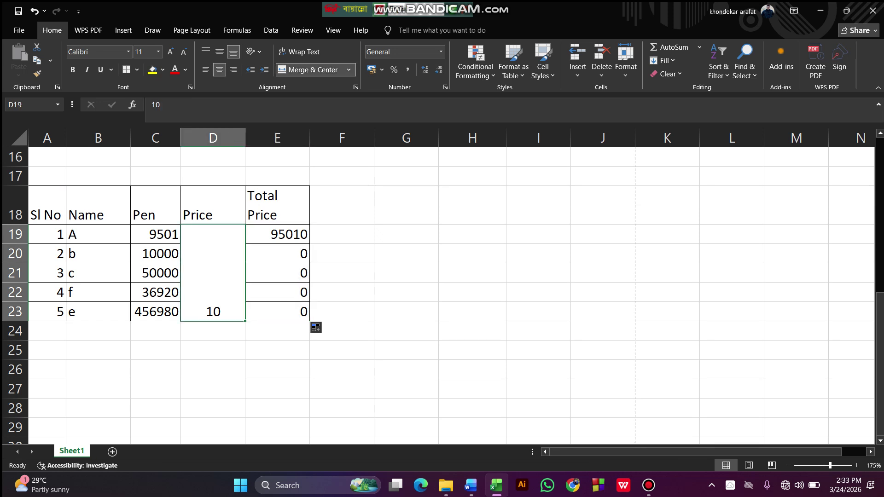
left_click(313, 70)
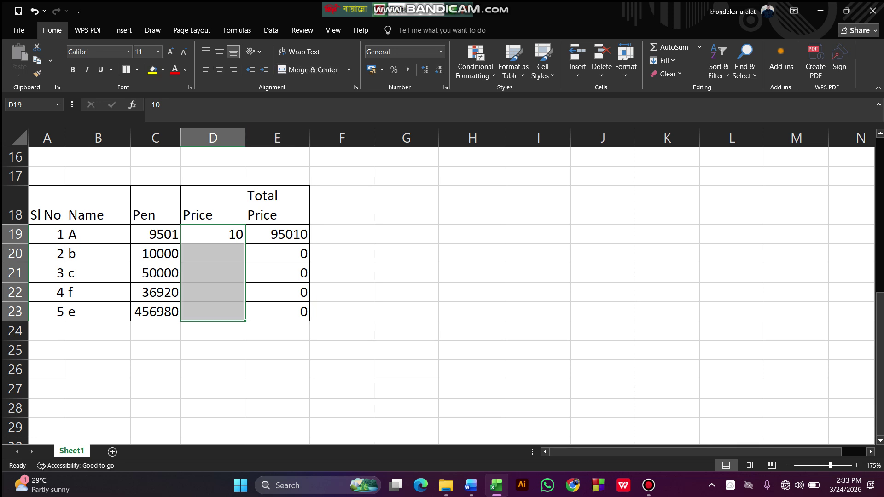
left_click(213, 311)
left_click(213, 235)
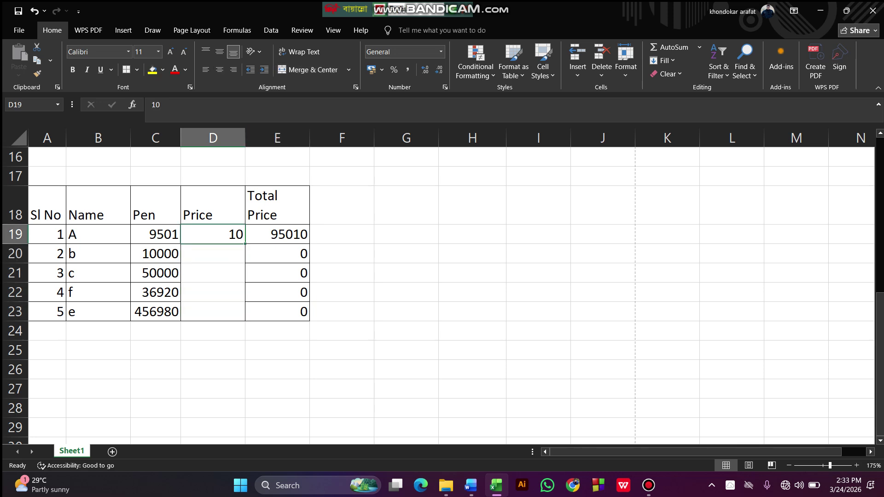
left_click(212, 253)
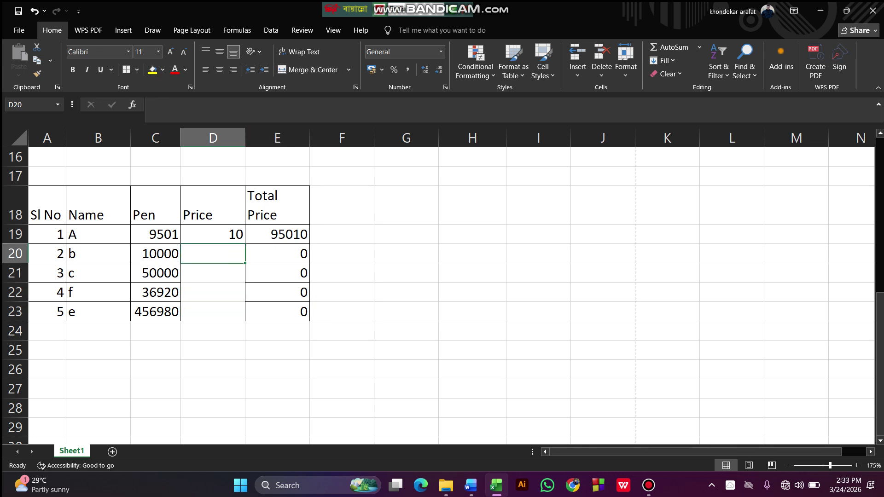
left_click(212, 234)
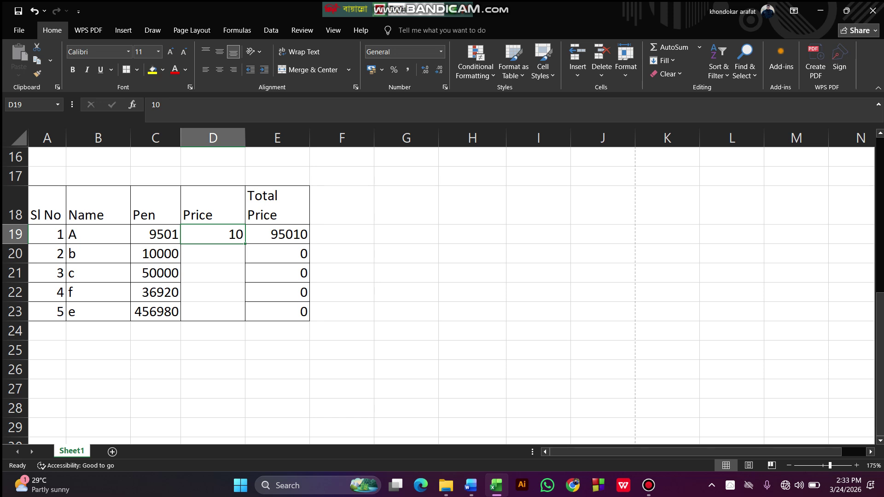
- Replace the formula in E19 with =C19*$D$19, locking the price cell as an absolute reference, and check the entered formula
left_click(277, 234)
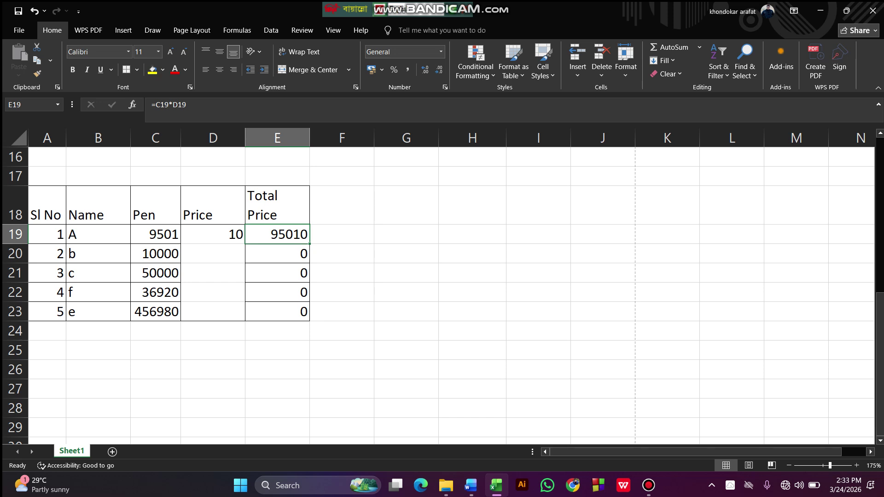
key("BackSpace")
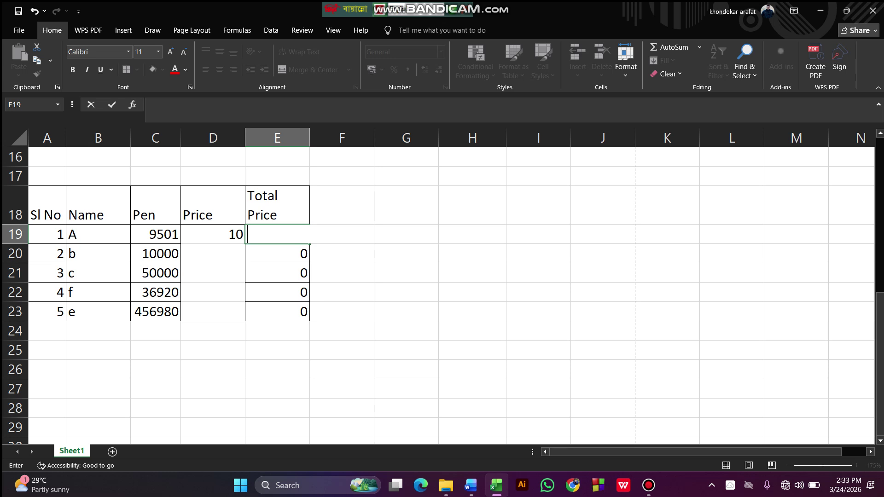
type("=")
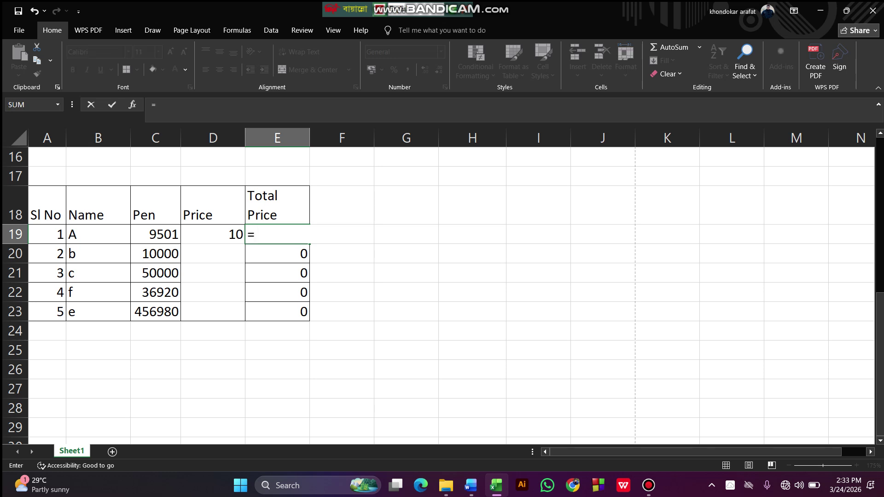
left_click(155, 234)
type("*")
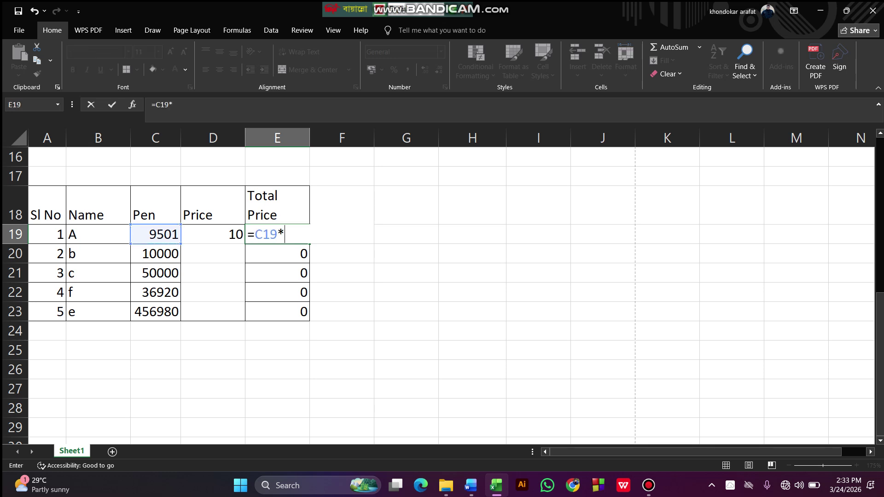
key("Left")
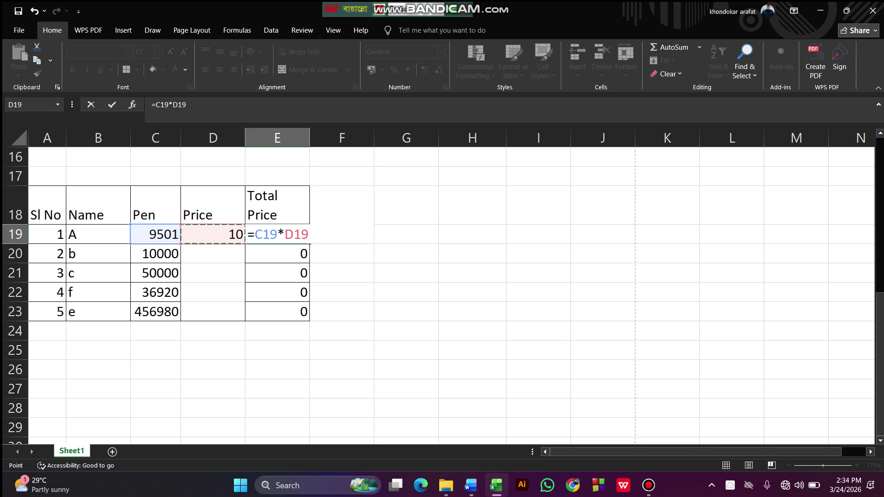
key("F4")
key("Return")
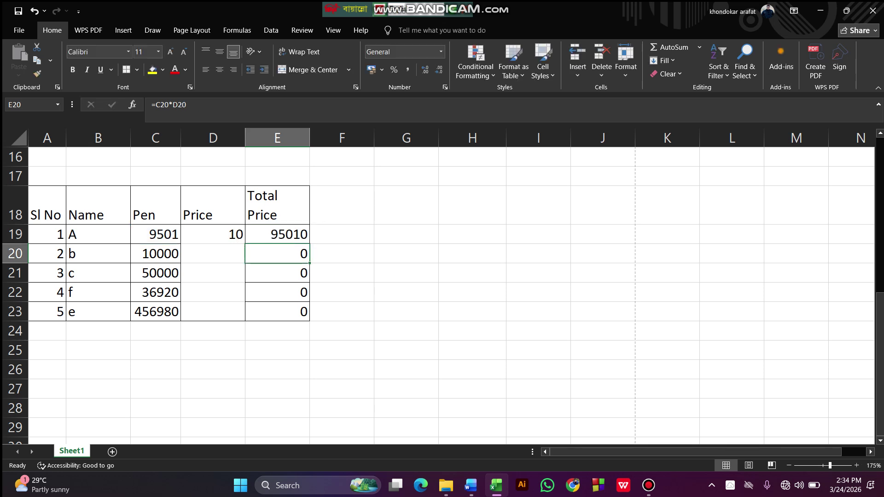
left_click(277, 233)
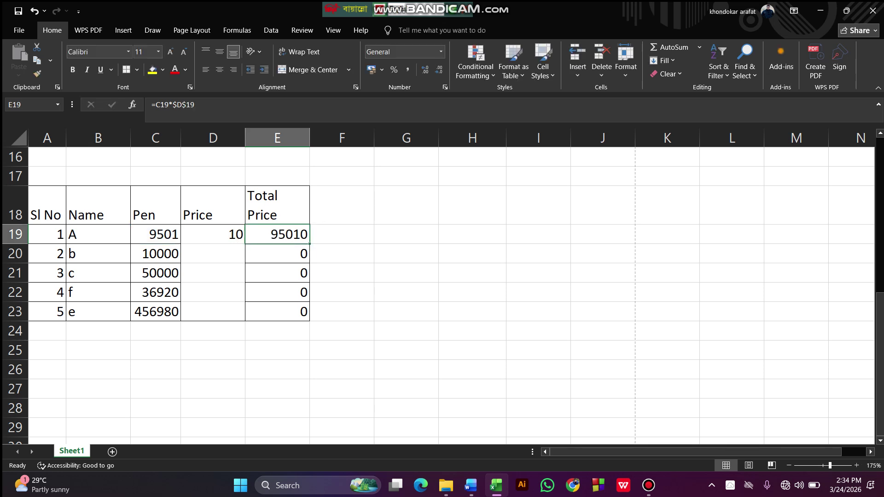